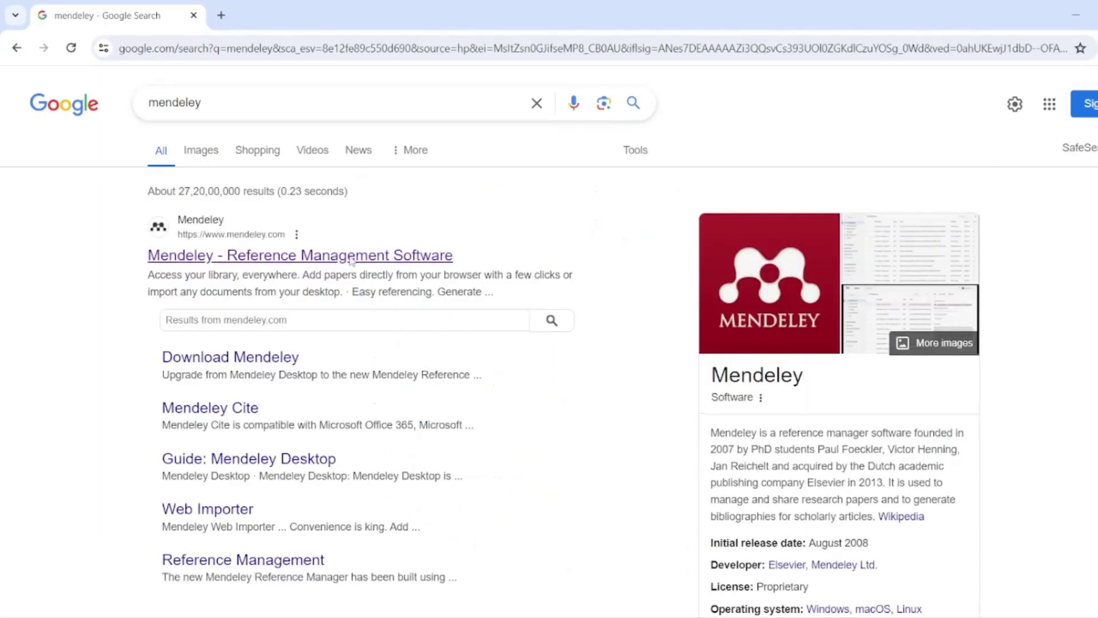
- Open the 'Mendeley - Reference Management Software' result from the Google results
left_click(351, 260)
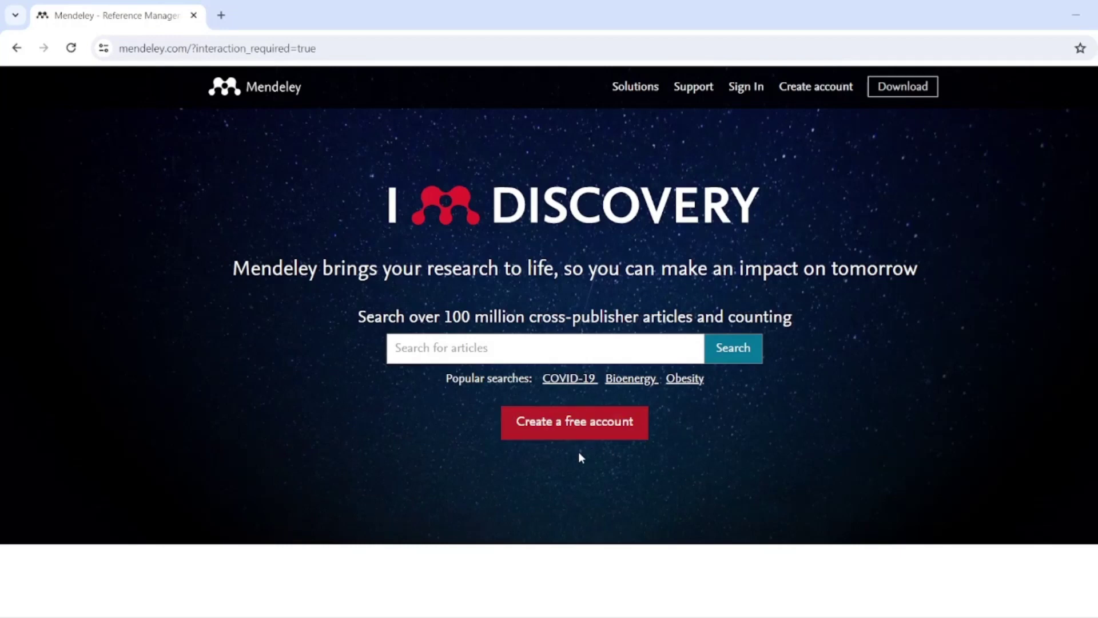
- Start creating a free Mendeley account by entering the account e-mail address
left_click(576, 426)
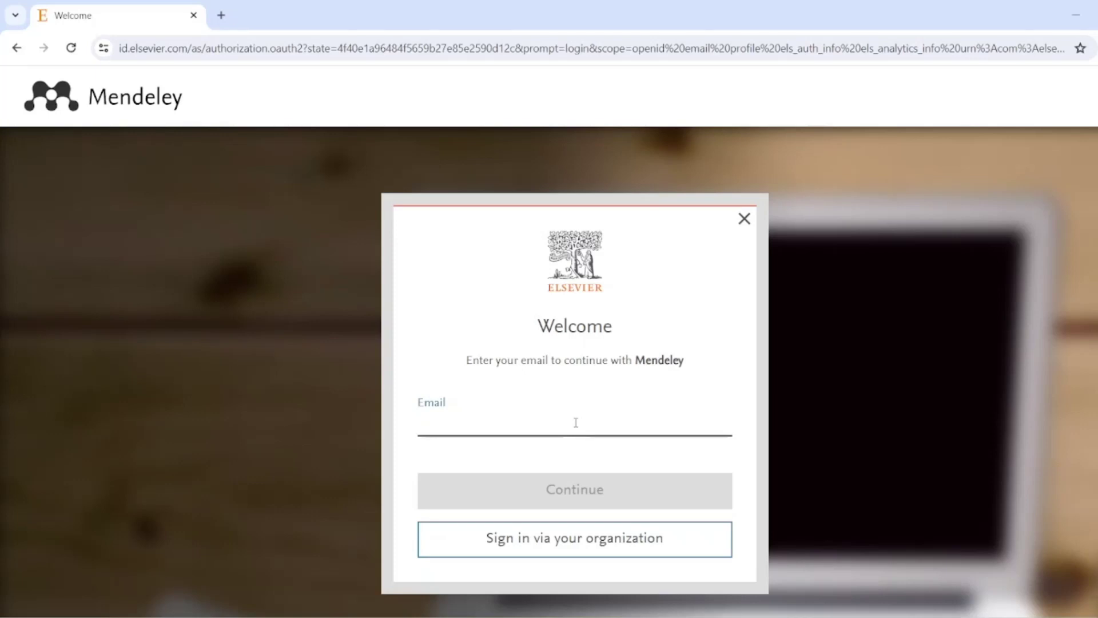
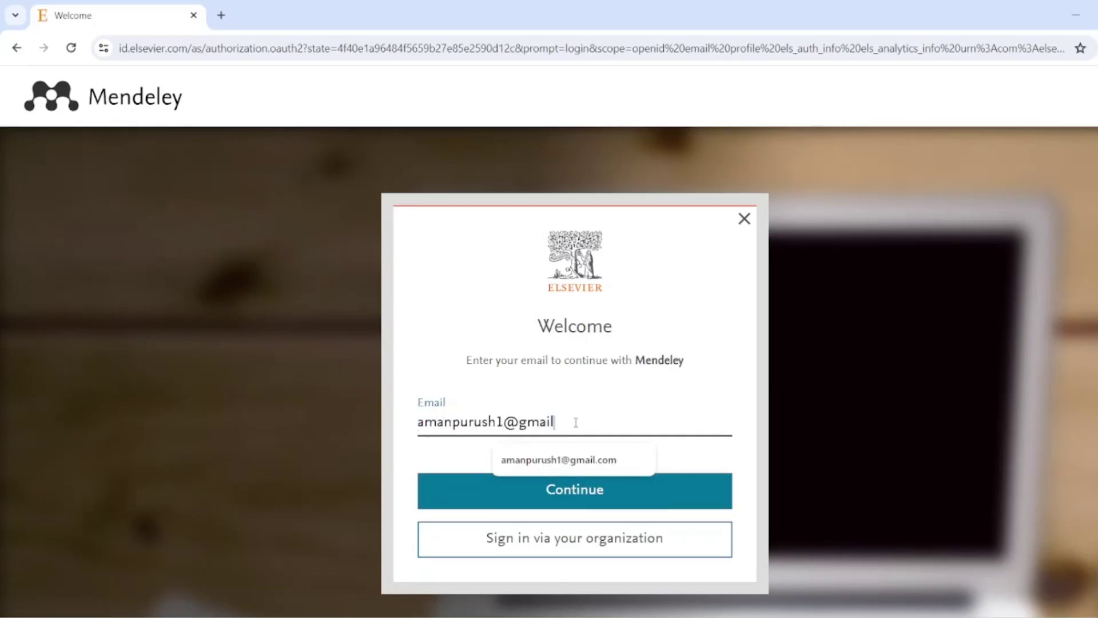
key("Return")
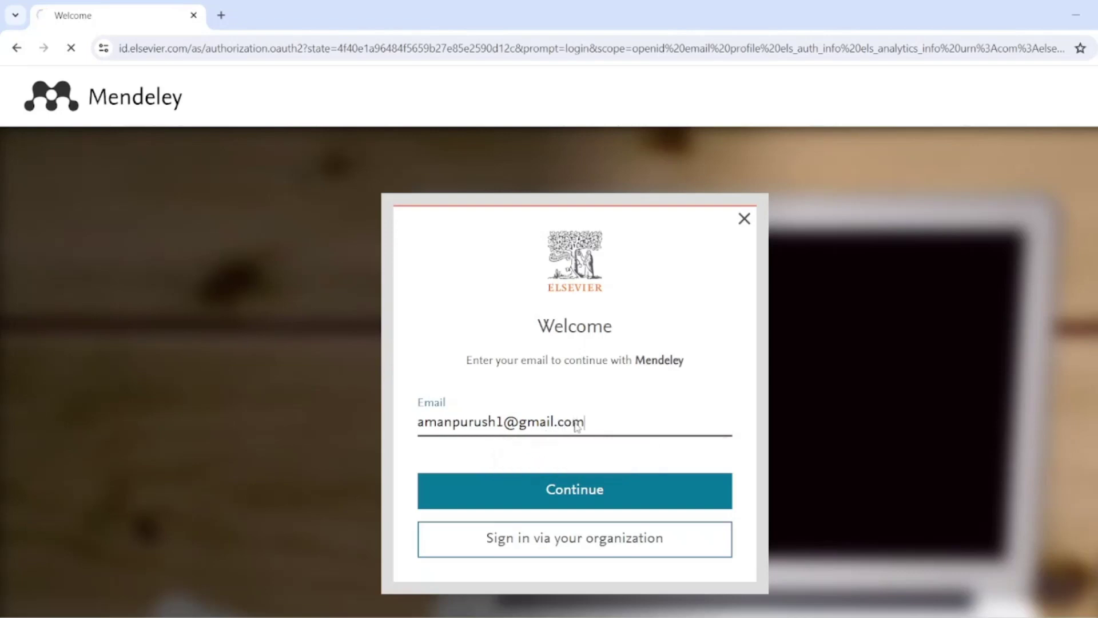
- Scroll the Register form and switch to signing in with an existing account
scroll(575, 422, "down", 3)
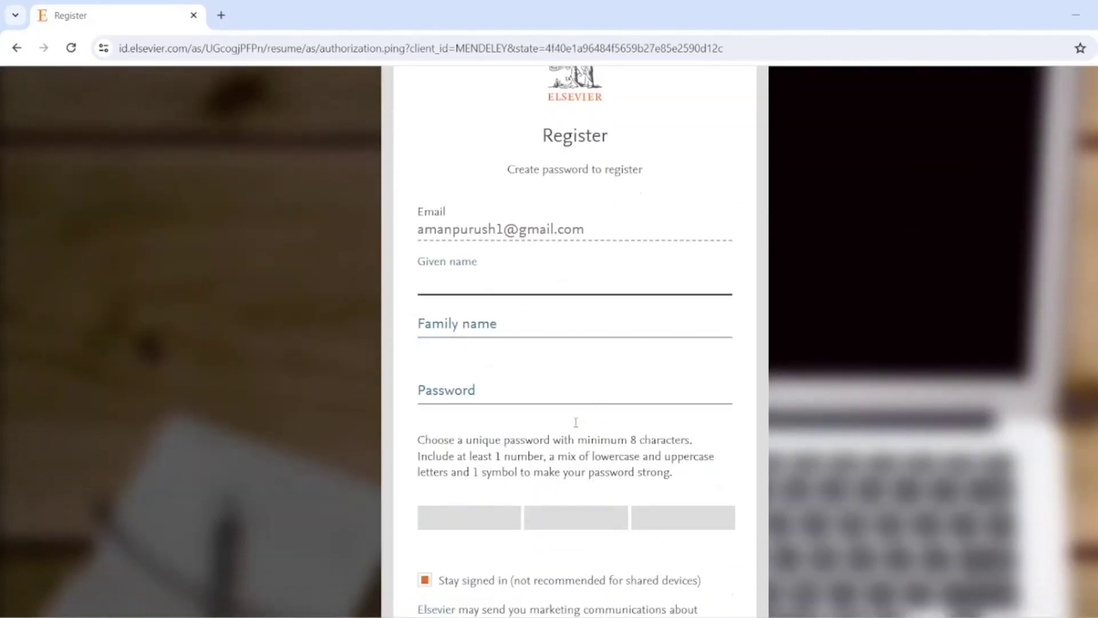
scroll(575, 422, "down", 1)
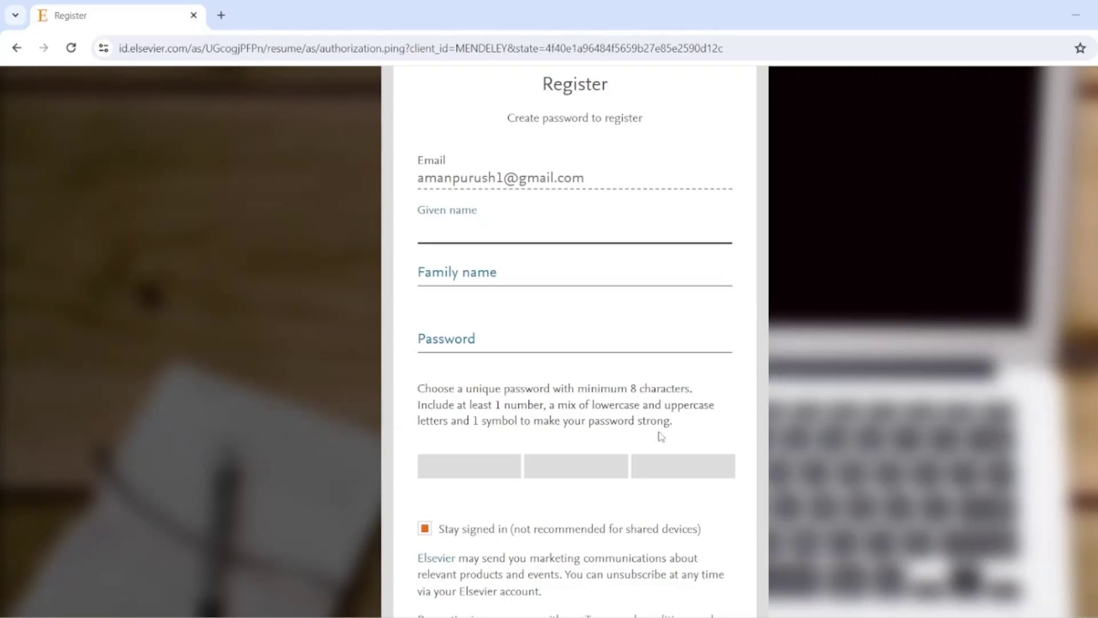
scroll(661, 437, "down", 3)
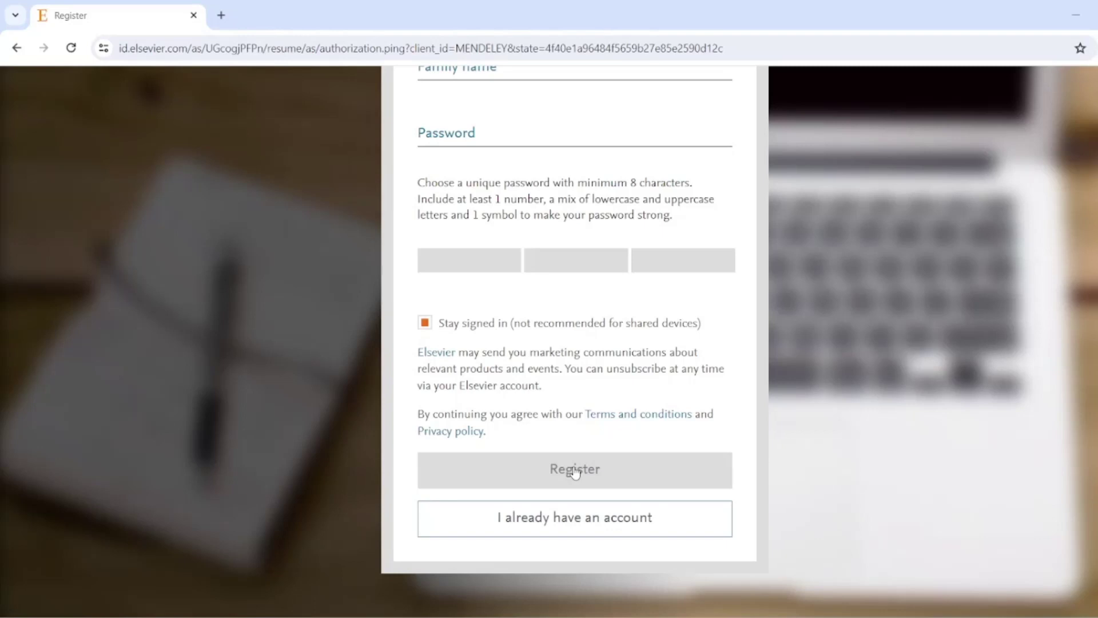
left_click(613, 521)
- Sign in with the saved account e-mail from autofill and the account password
type("aman")
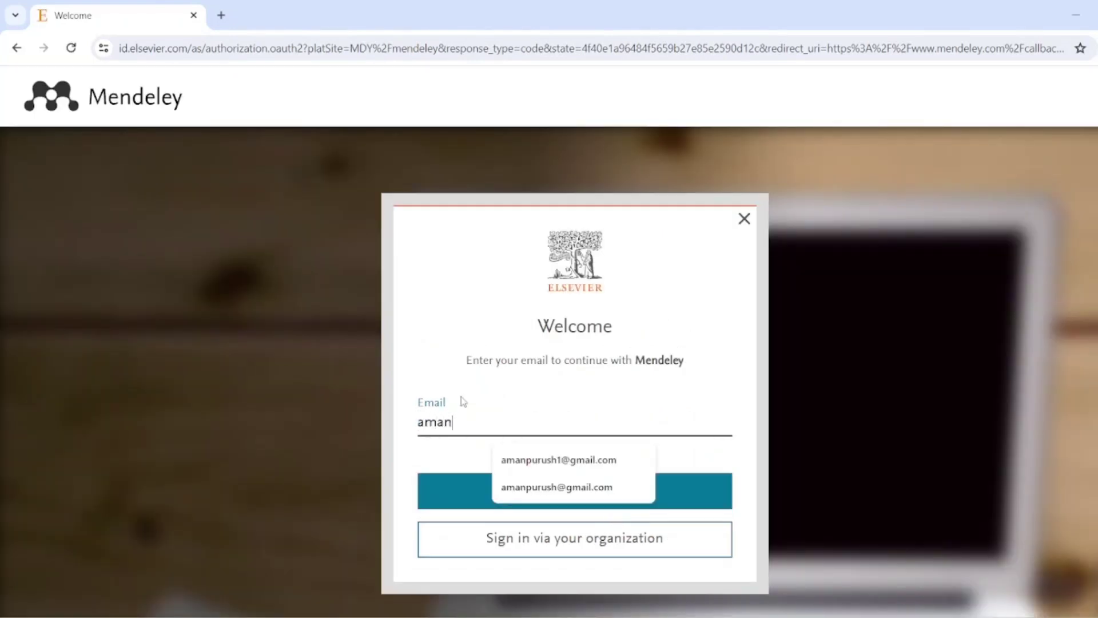
left_click(542, 487)
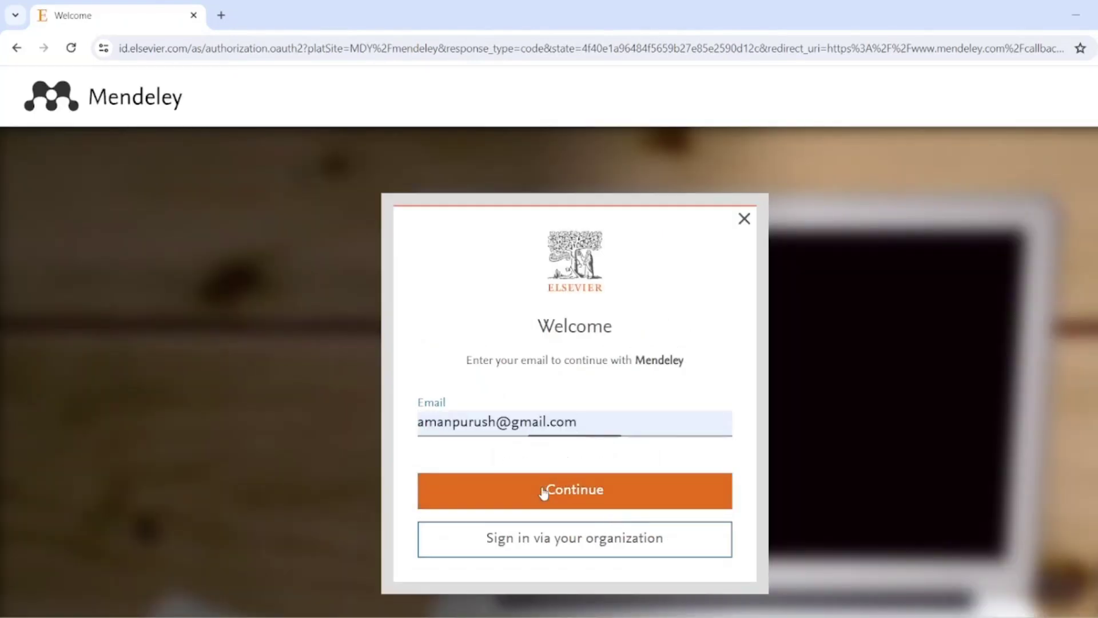
left_click(542, 490)
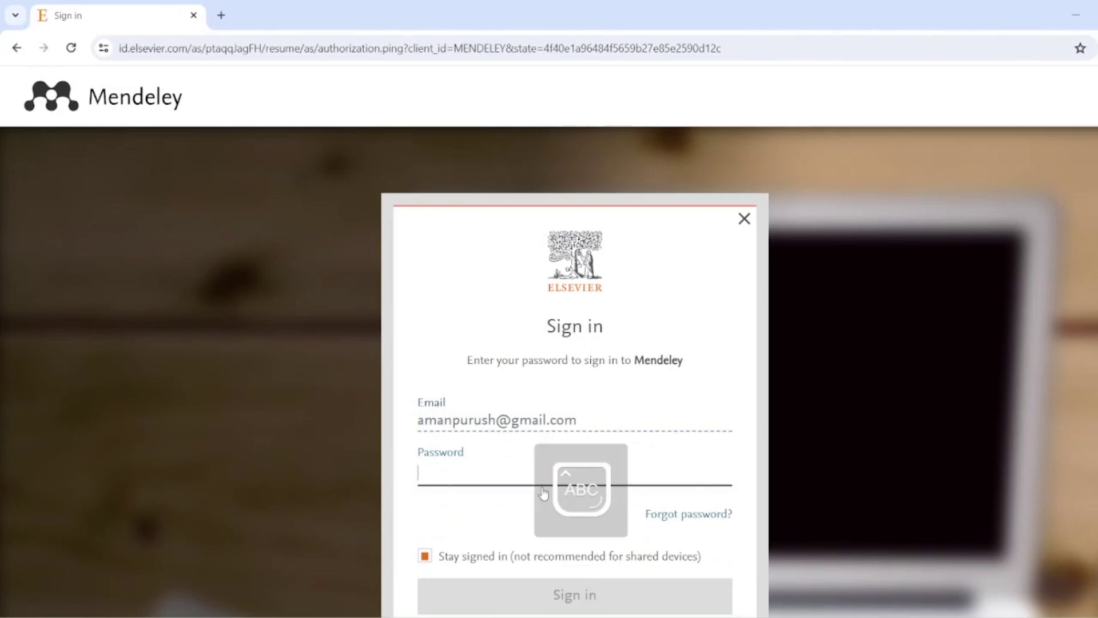
key("Caps_Lock")
type("*********")
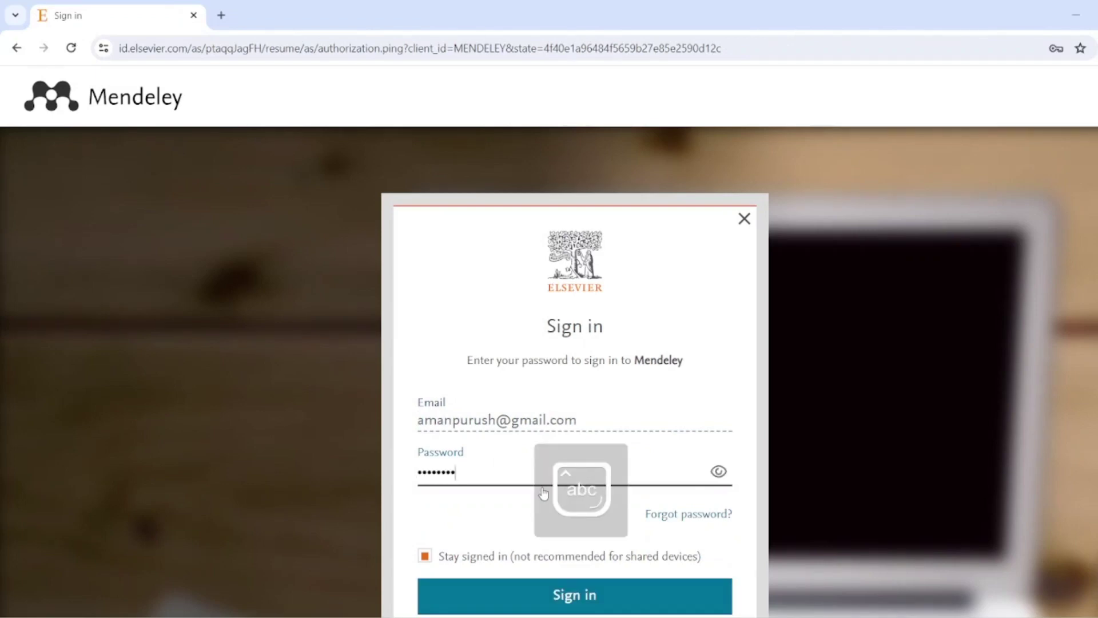
type("****")
key("Return")
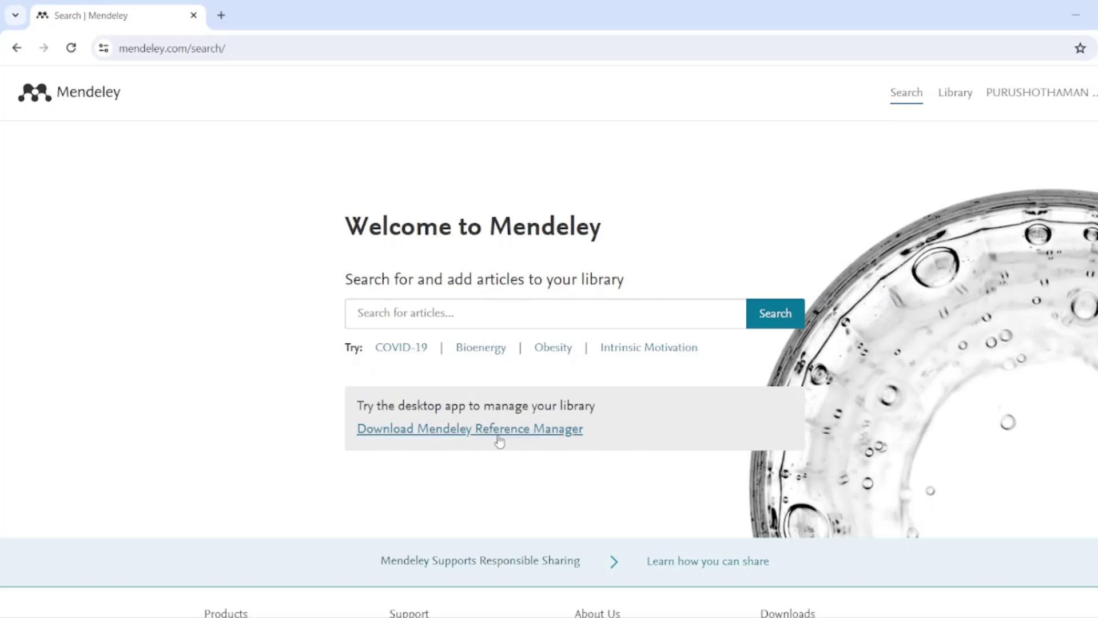
- Download the Windows installer of Mendeley Reference Manager and check its download progress
left_click(466, 430)
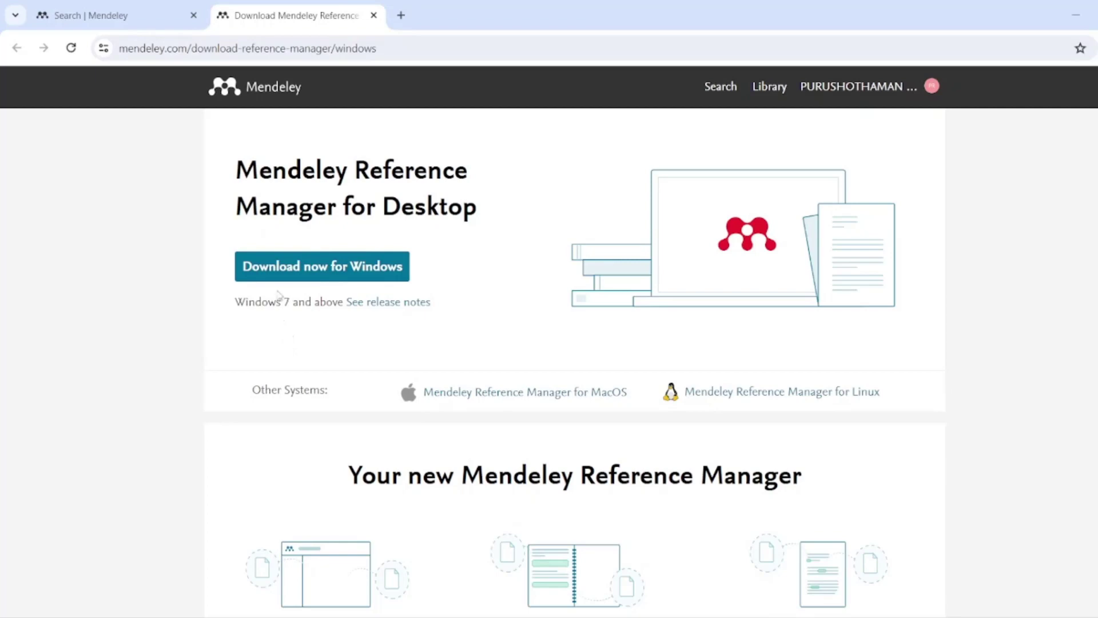
left_click(283, 273)
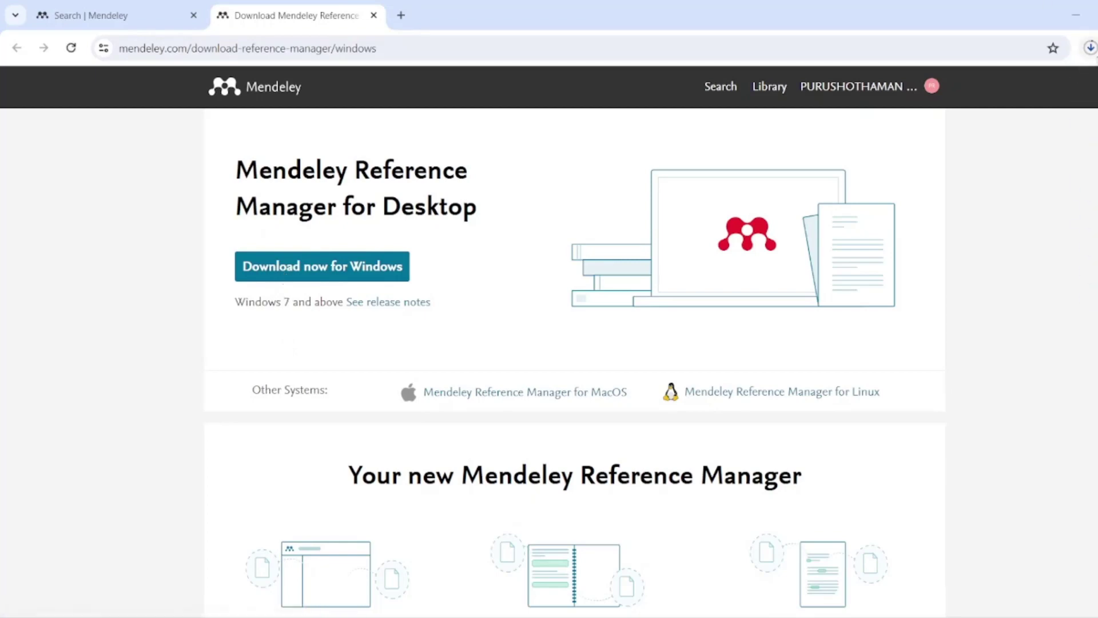
left_click(1092, 52)
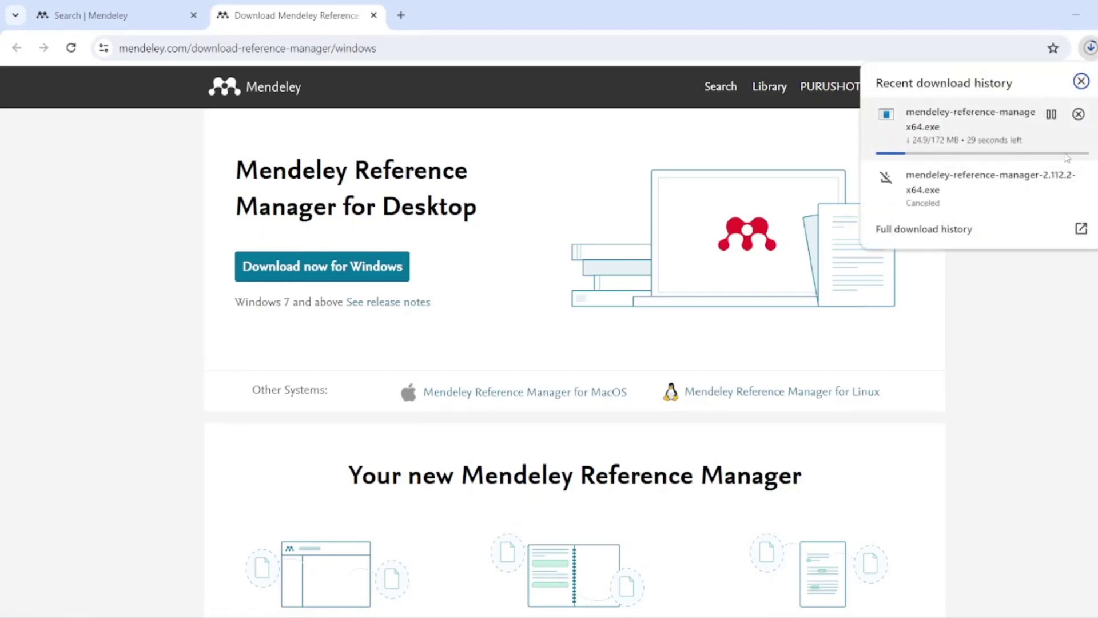
left_click(965, 352)
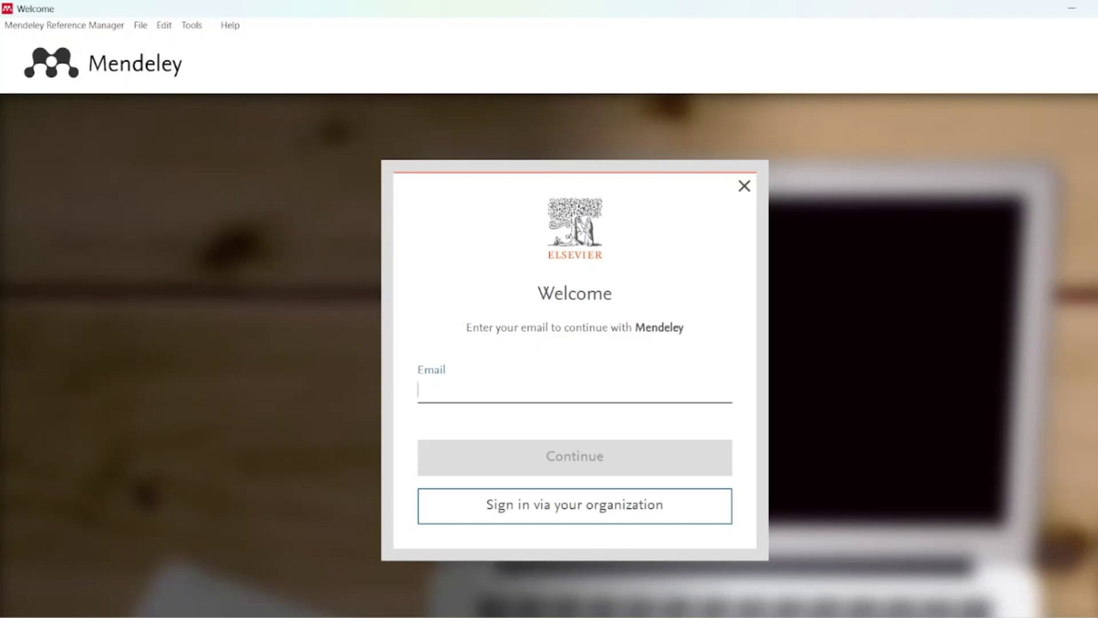
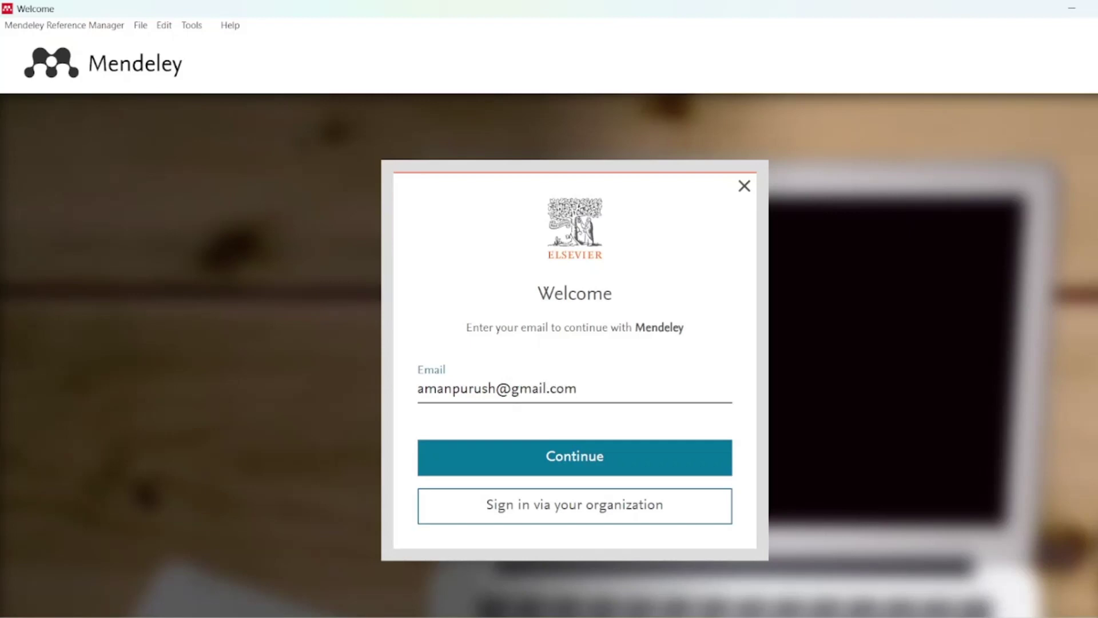
- Sign in to the desktop app's Welcome dialog with the account e-mail and password
key("Return")
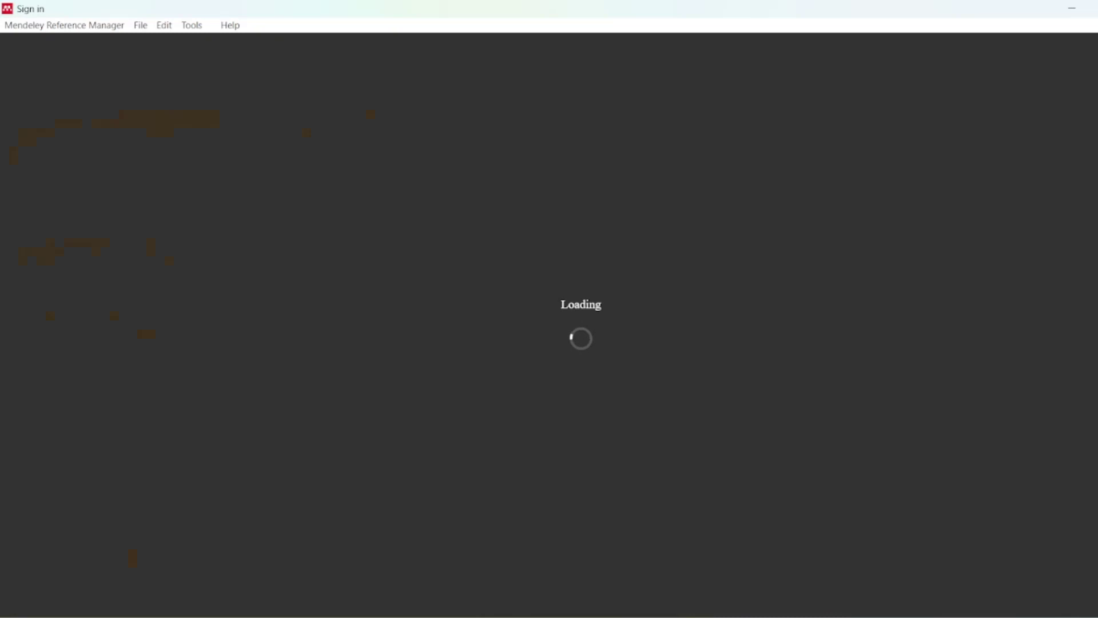
type("••••••")
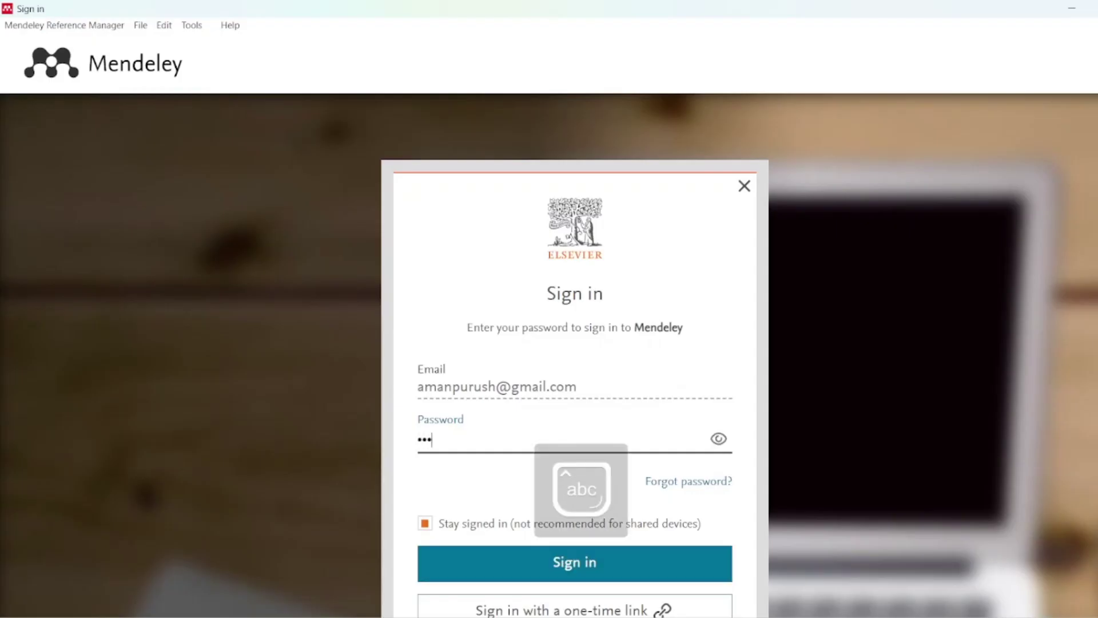
type("•••••••")
key("Return")
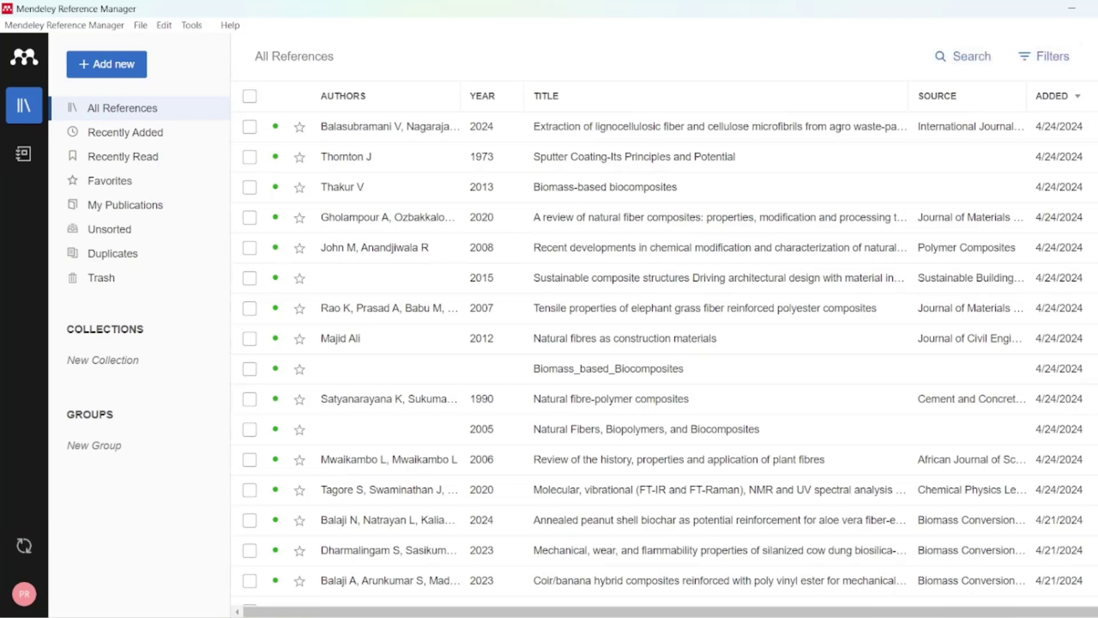
- Import the Desktop PDF through Add new > Import file(s) from computer
left_click(101, 63)
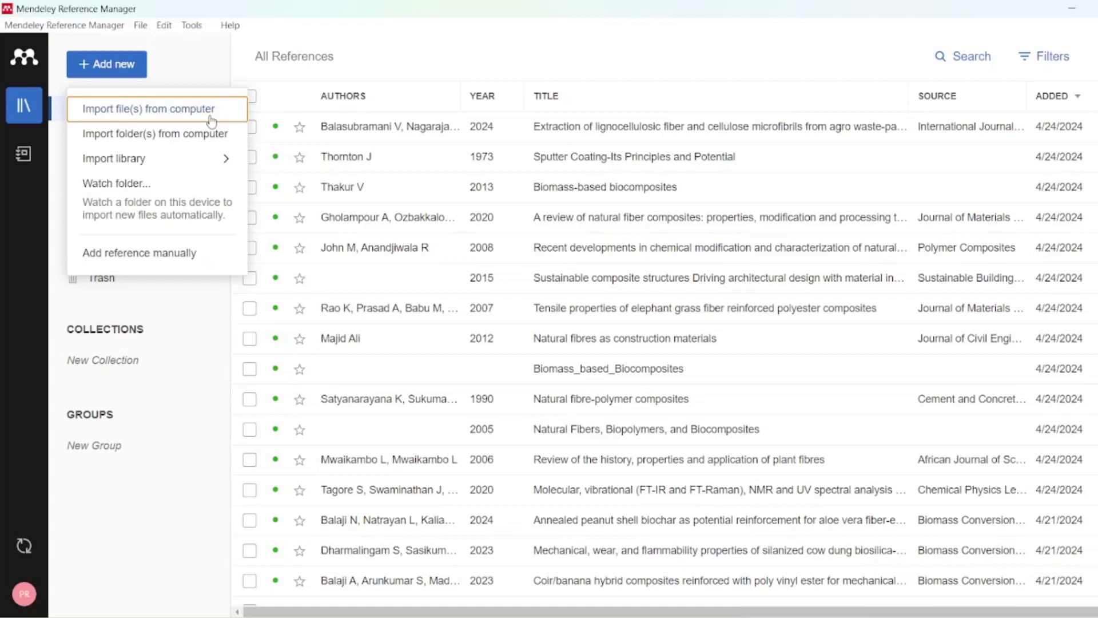
left_click(195, 119)
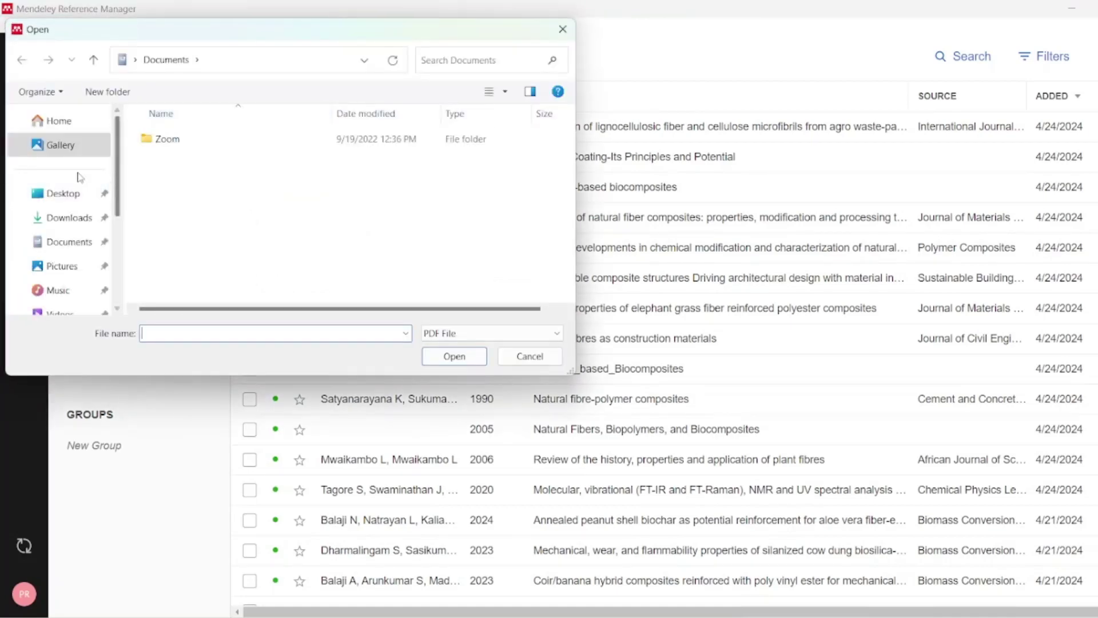
left_click(73, 196)
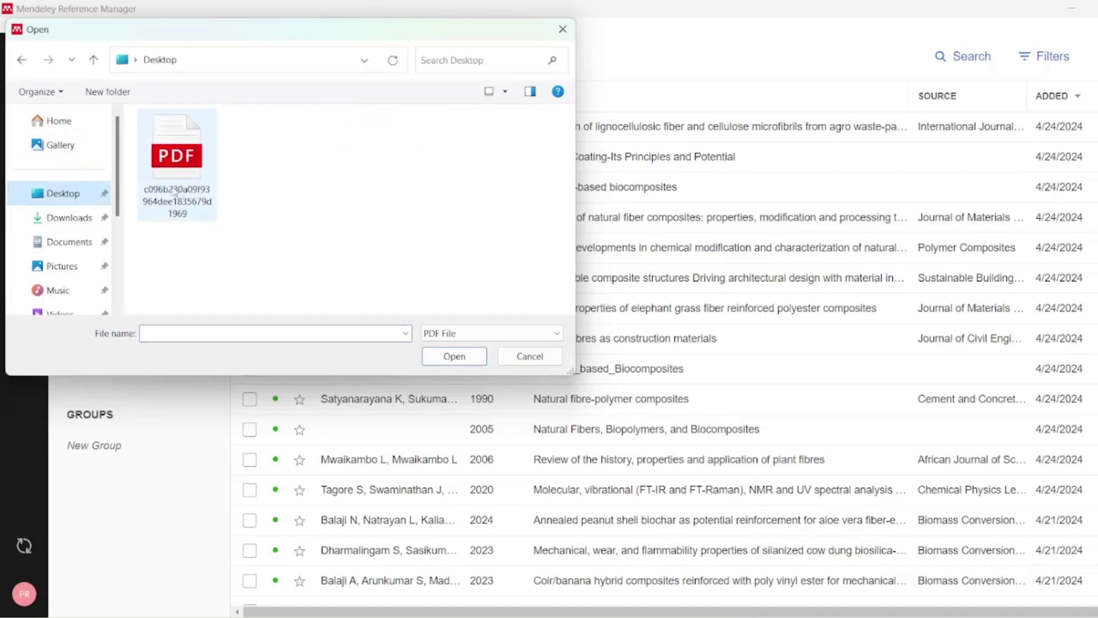
left_click(190, 177)
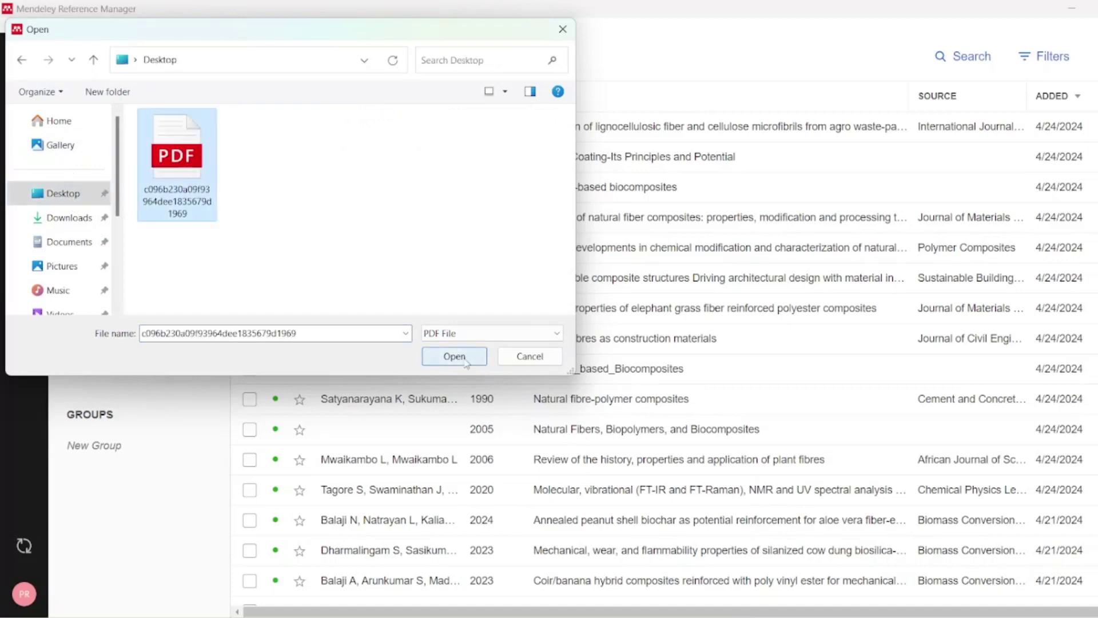
left_click(467, 359)
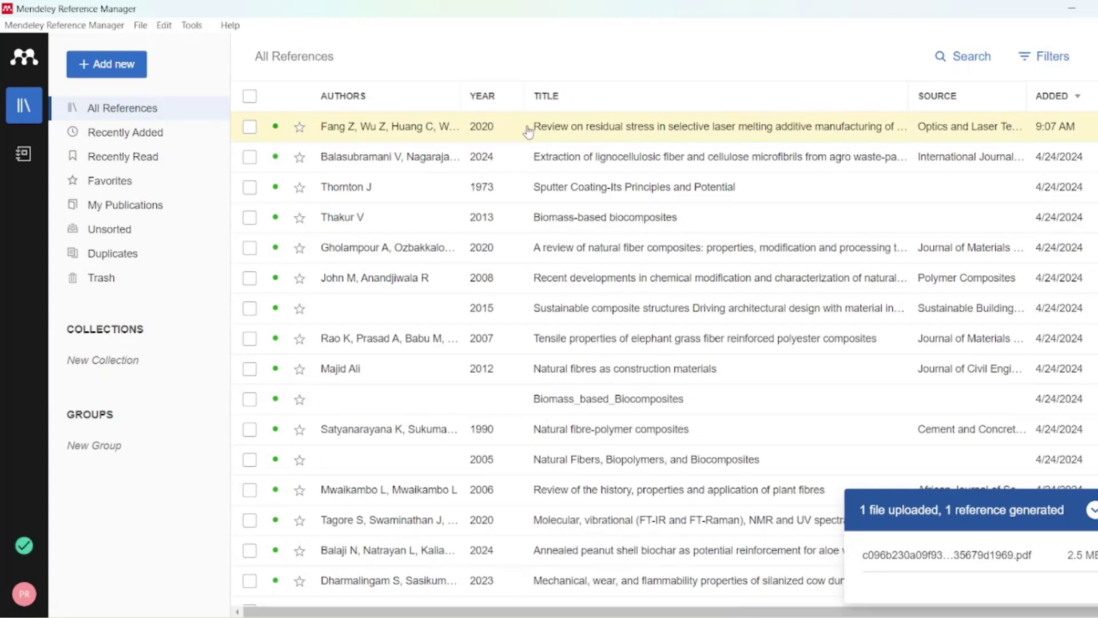
- Show the Info panel for the Fang Z 2020 residual stress reference and review its details
left_click(625, 127)
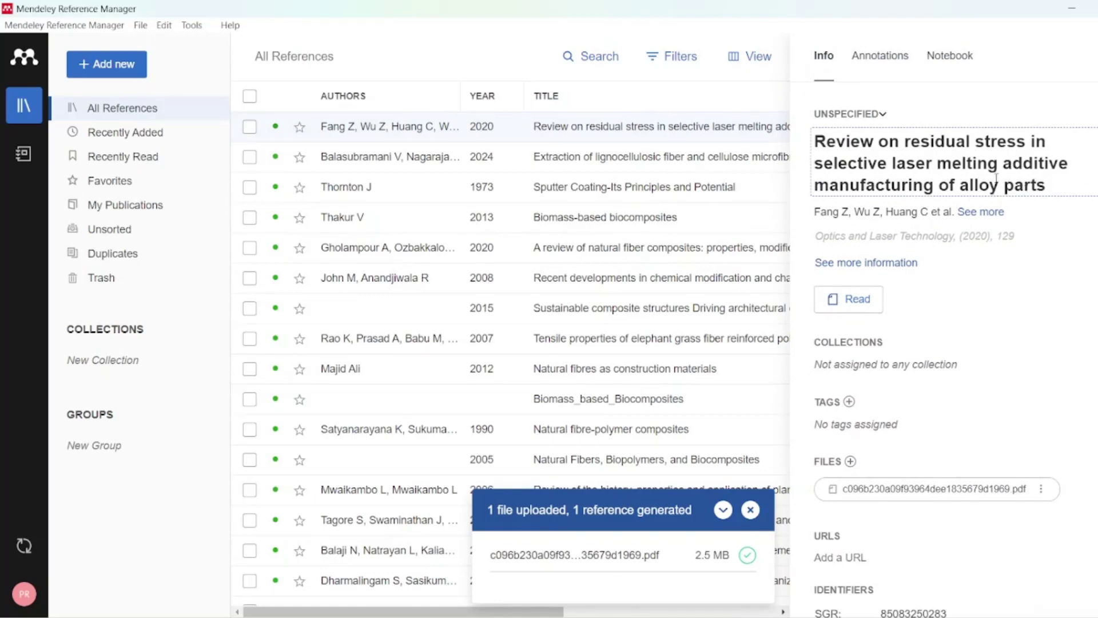
scroll(941, 324, "down", 5)
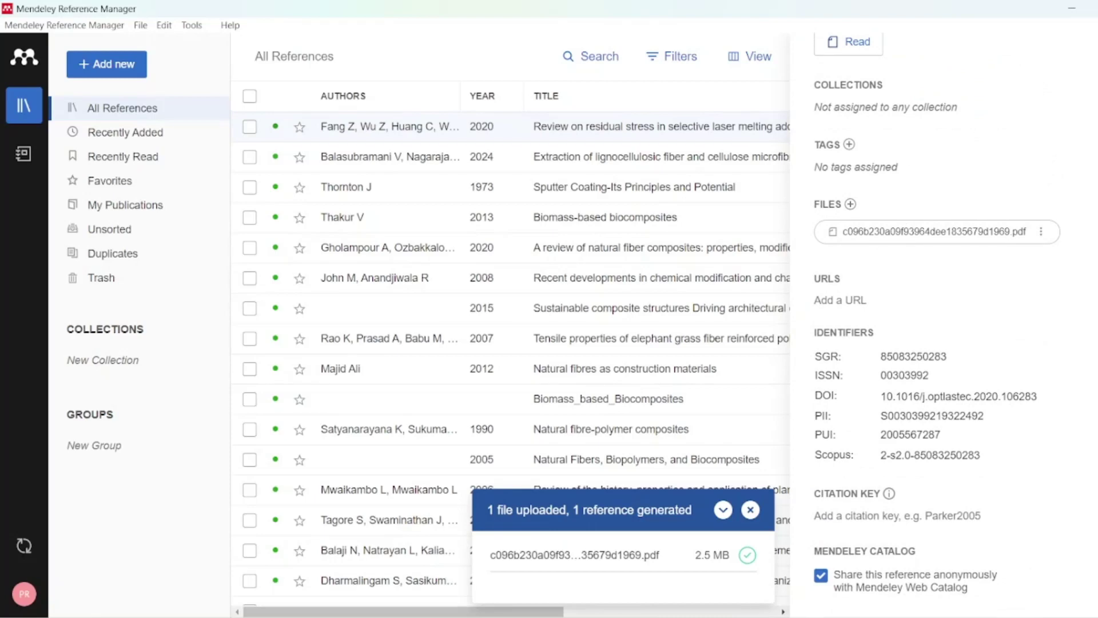
scroll(937, 319, "up", 2)
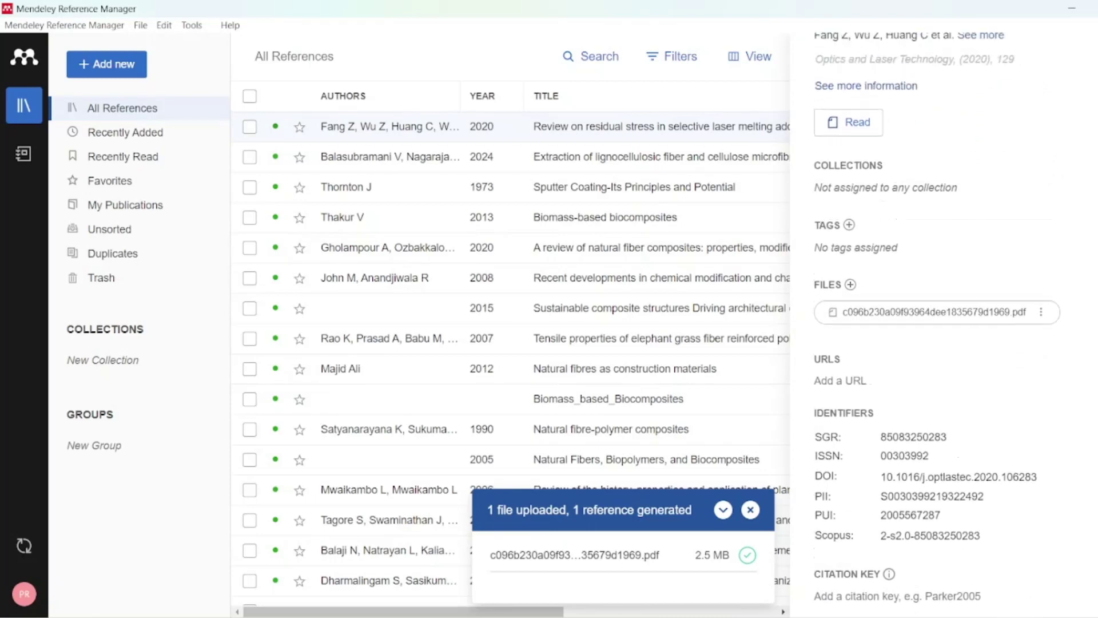
scroll(938, 320, "up", 3)
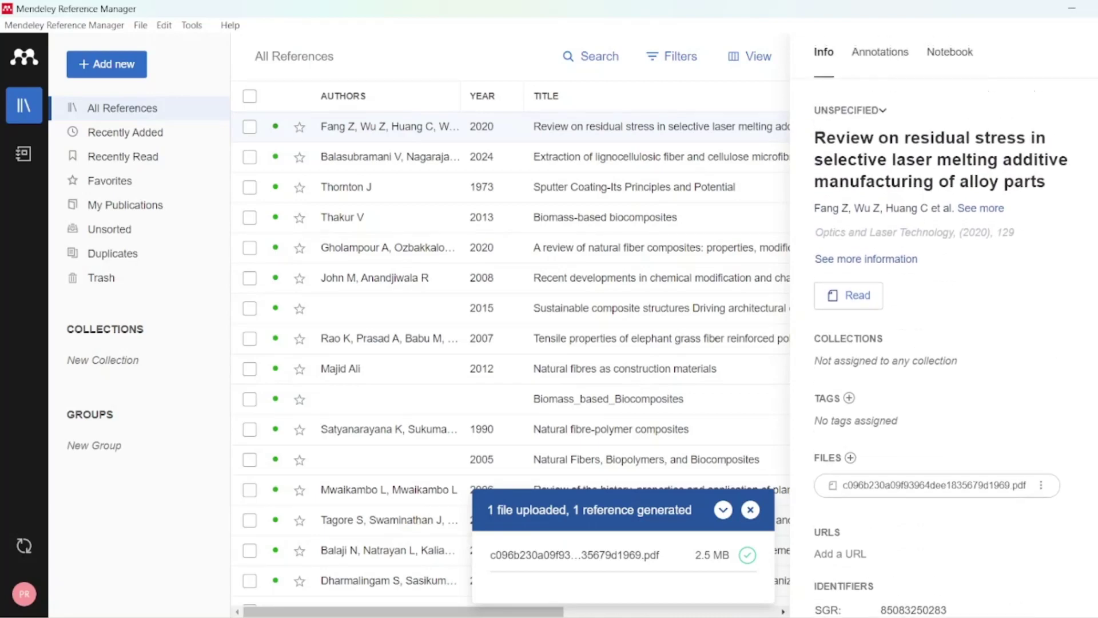
- Read the residual stress PDF, look at the highlight options, then return to the library
left_click(860, 303)
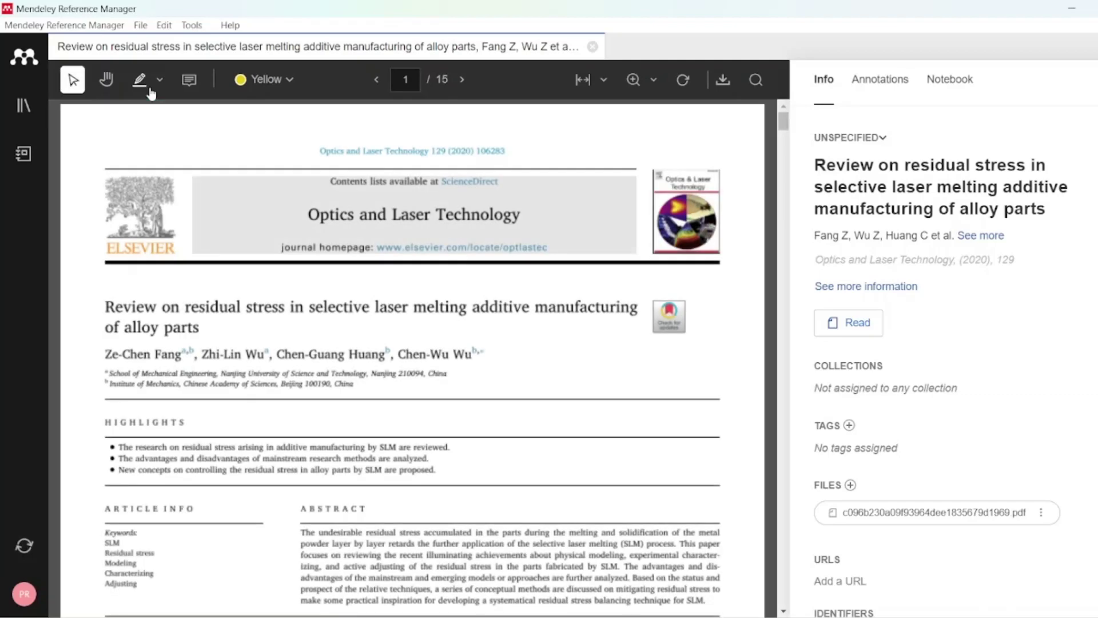
scroll(389, 386, "down", 3)
scroll(388, 386, "down", 6)
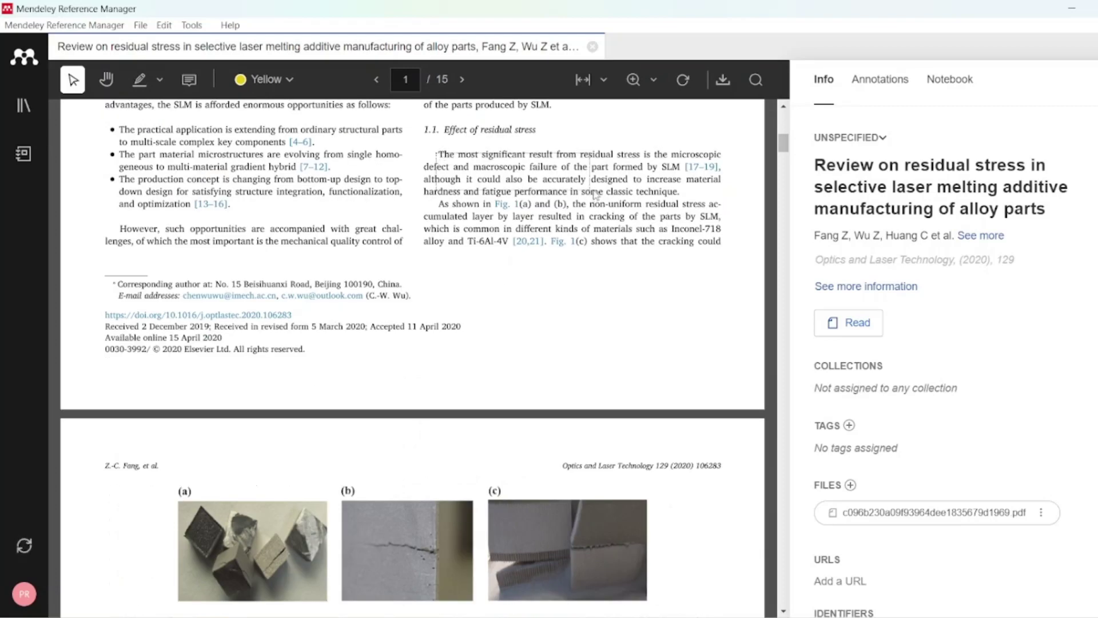
left_click(160, 82)
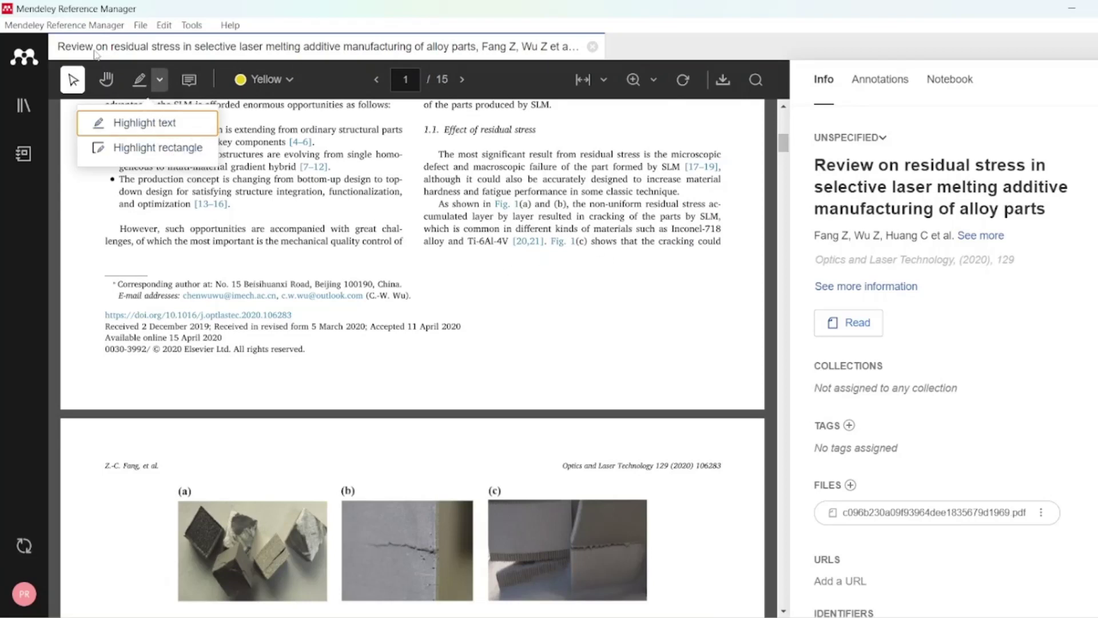
left_click(24, 59)
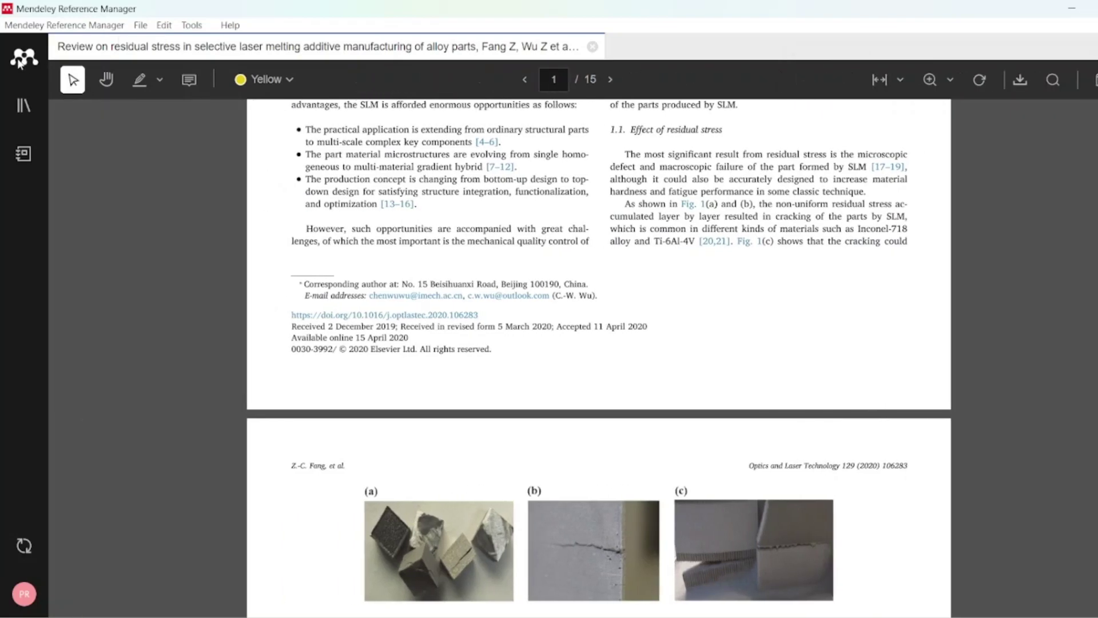
left_click(24, 117)
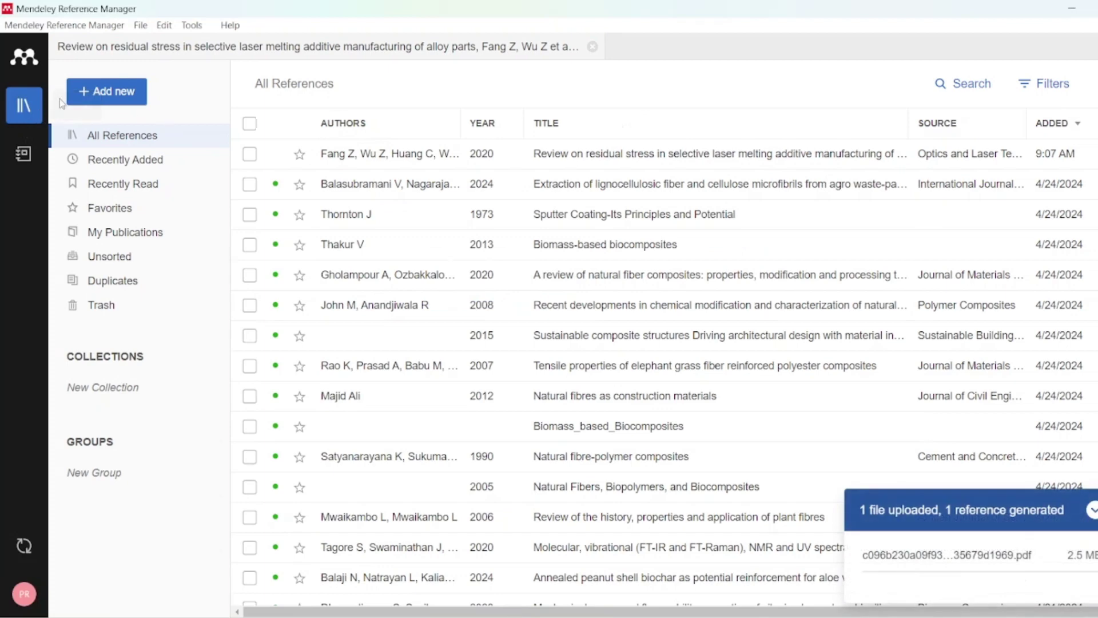
- Open the Add reference manually form, then switch to the browser showing the paper's PDF
left_click(132, 100)
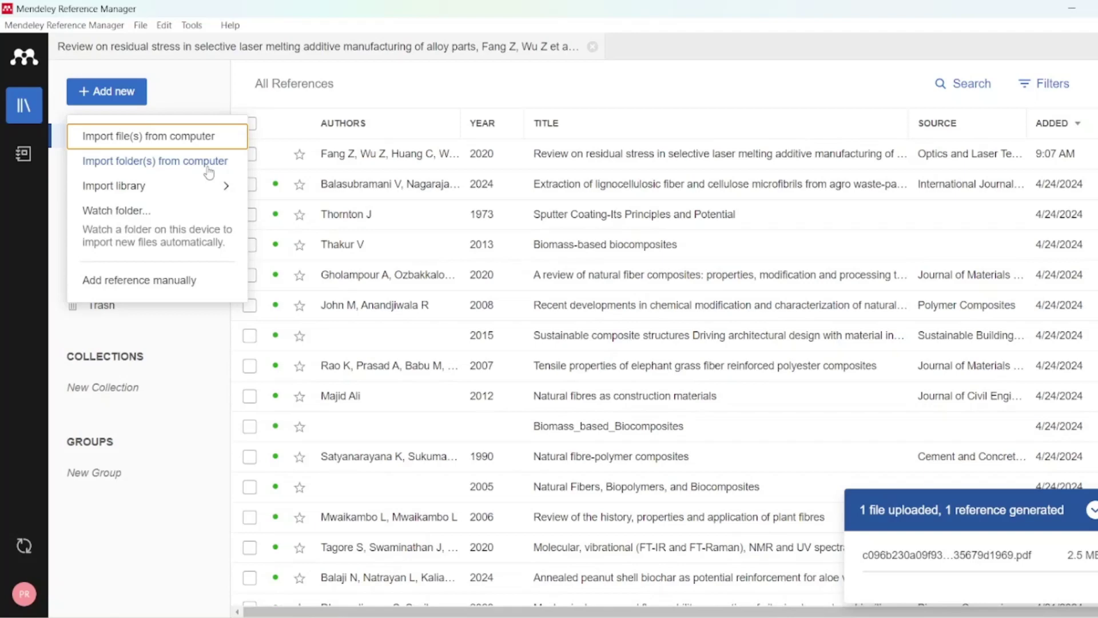
mouse_move(224, 194)
left_click(178, 280)
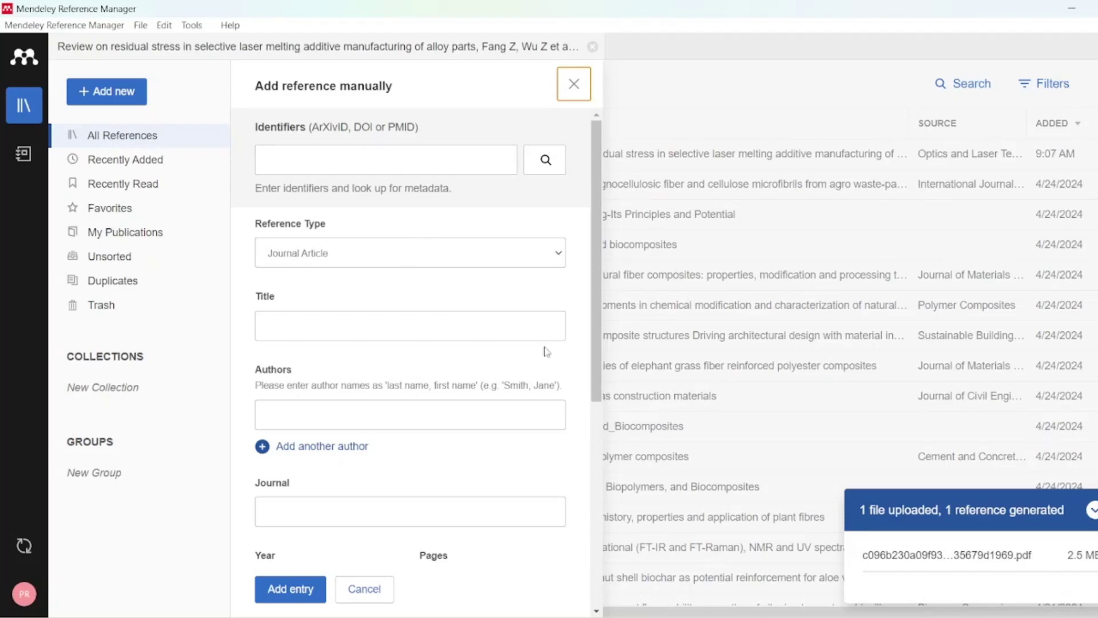
mouse_move(765, 616)
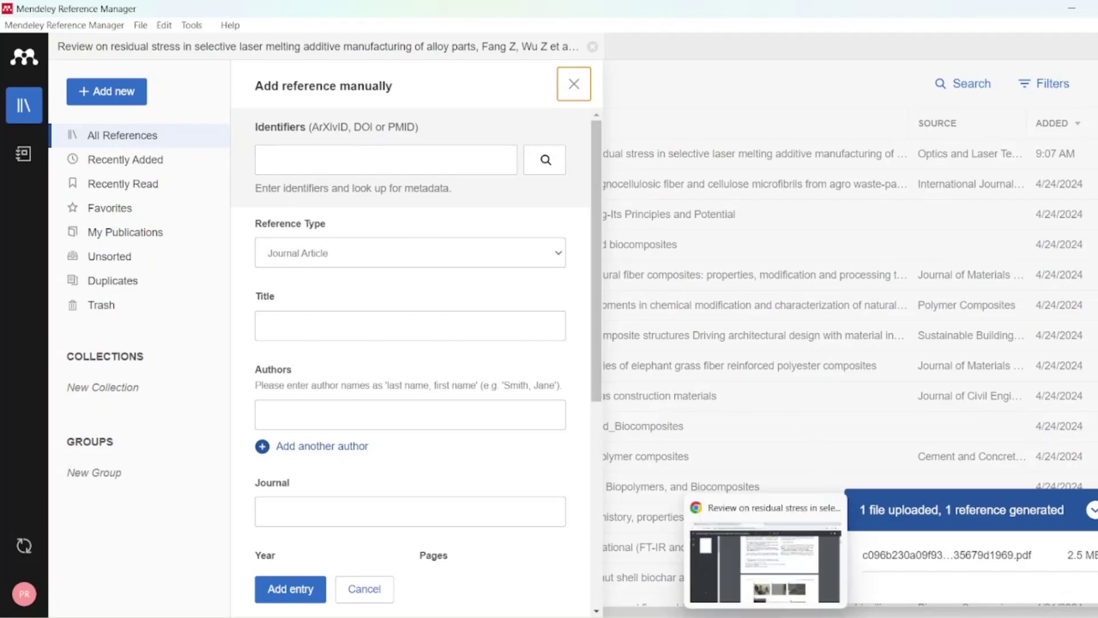
left_click(765, 566)
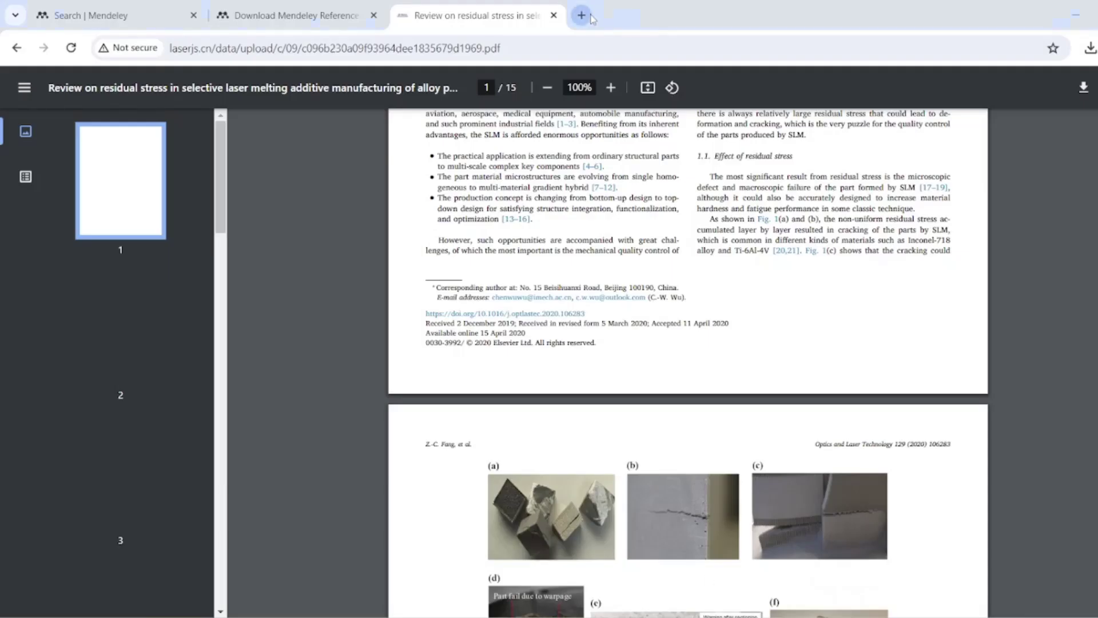
- Search Google for 'manufacturing of cement' in a new tab
left_click(582, 15)
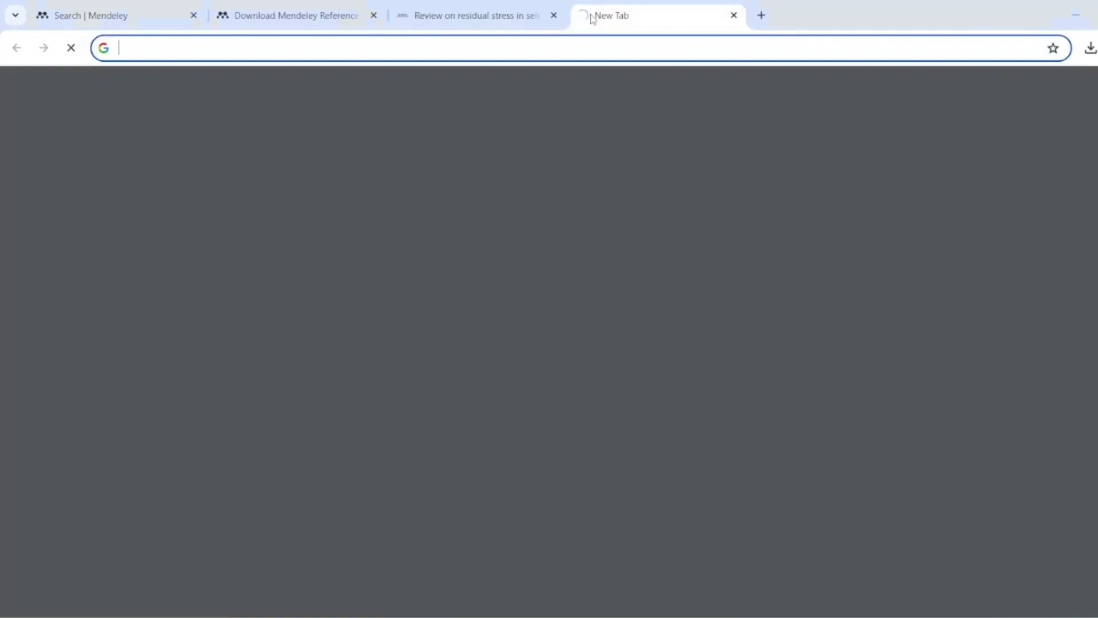
type("manufactu")
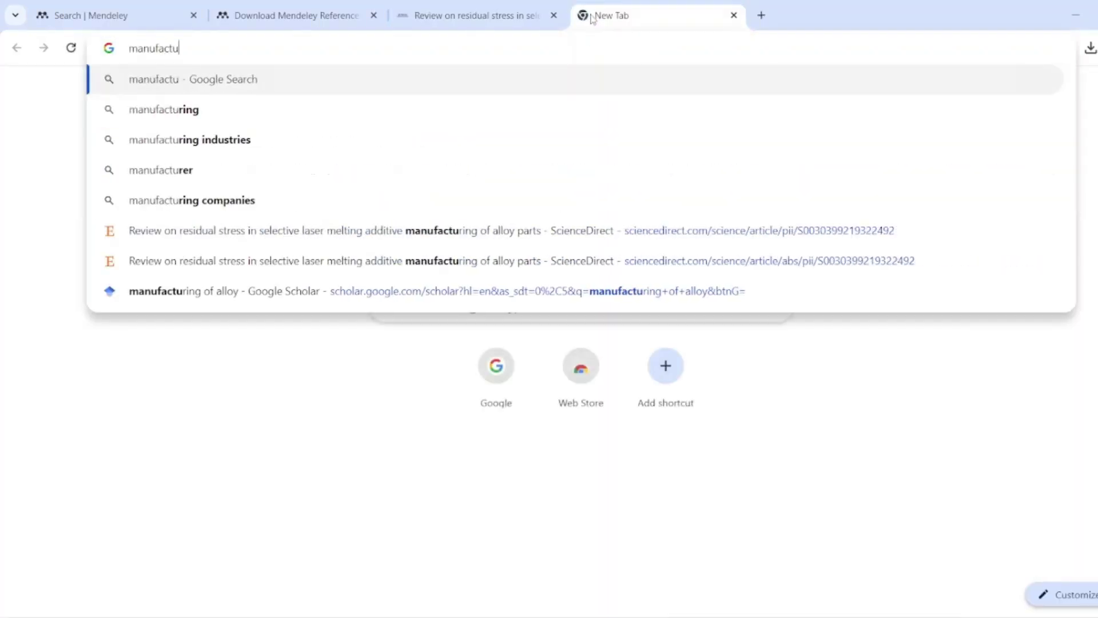
type("ring ")
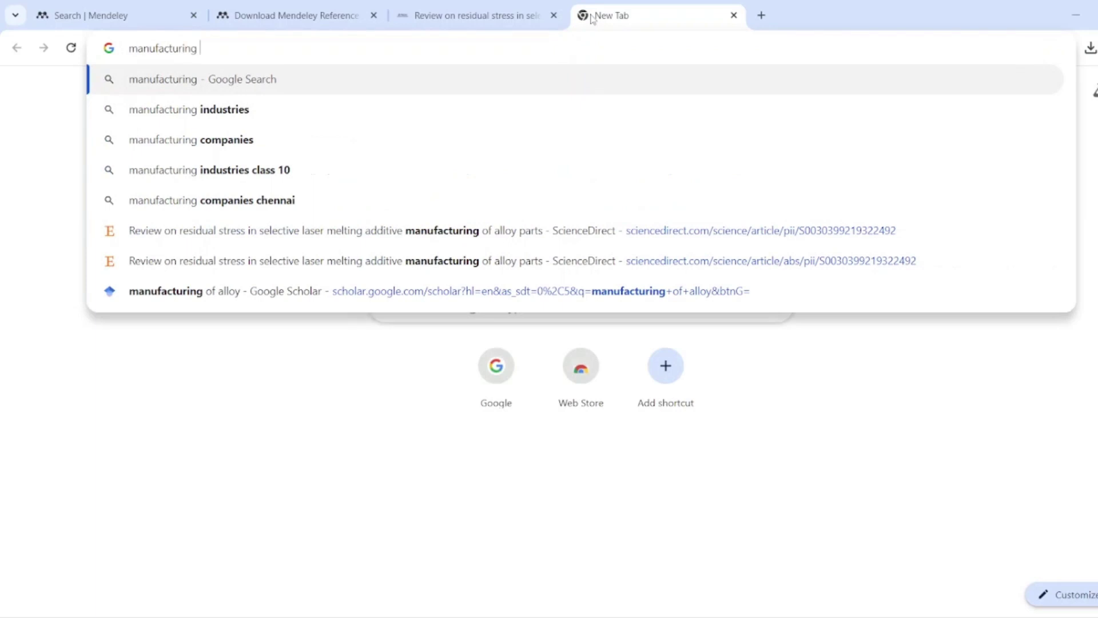
type("of")
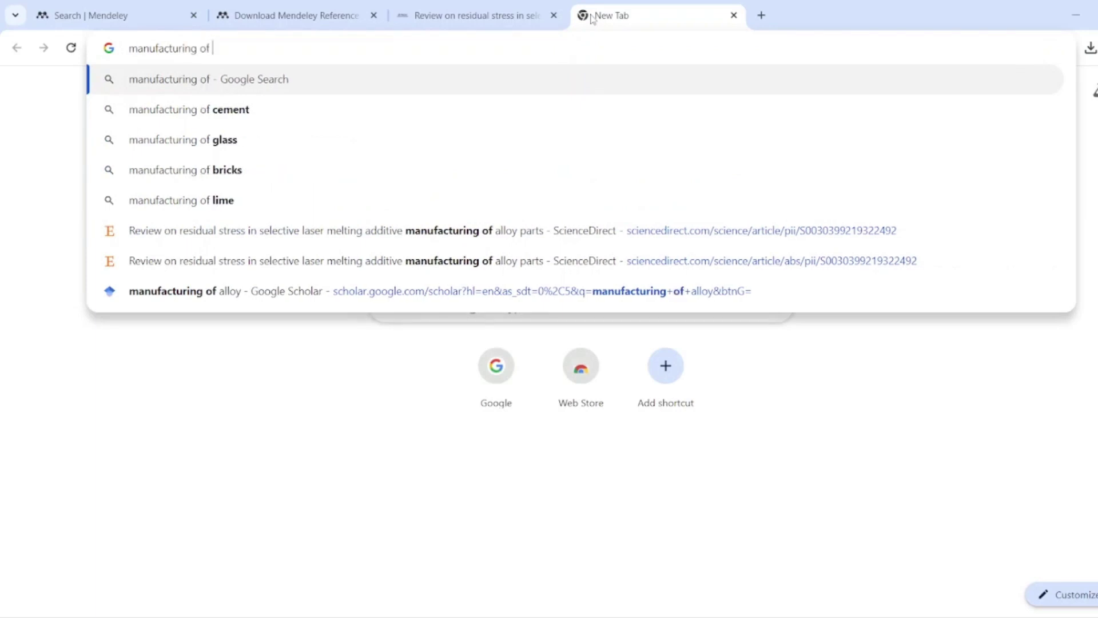
key("Down")
key("Return")
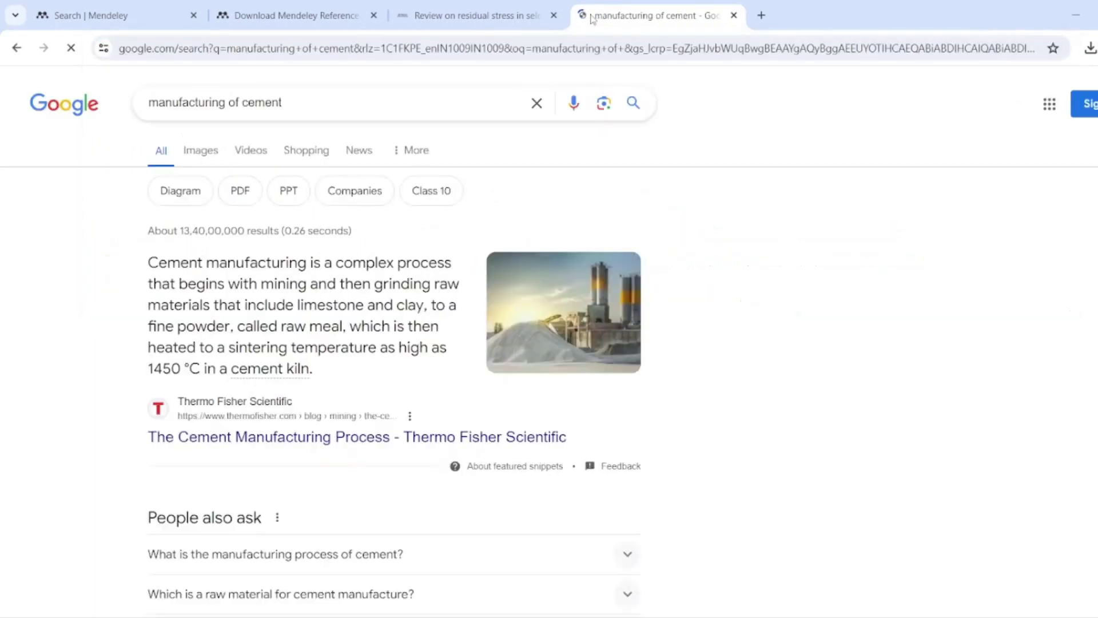
scroll(479, 274, "down", 6)
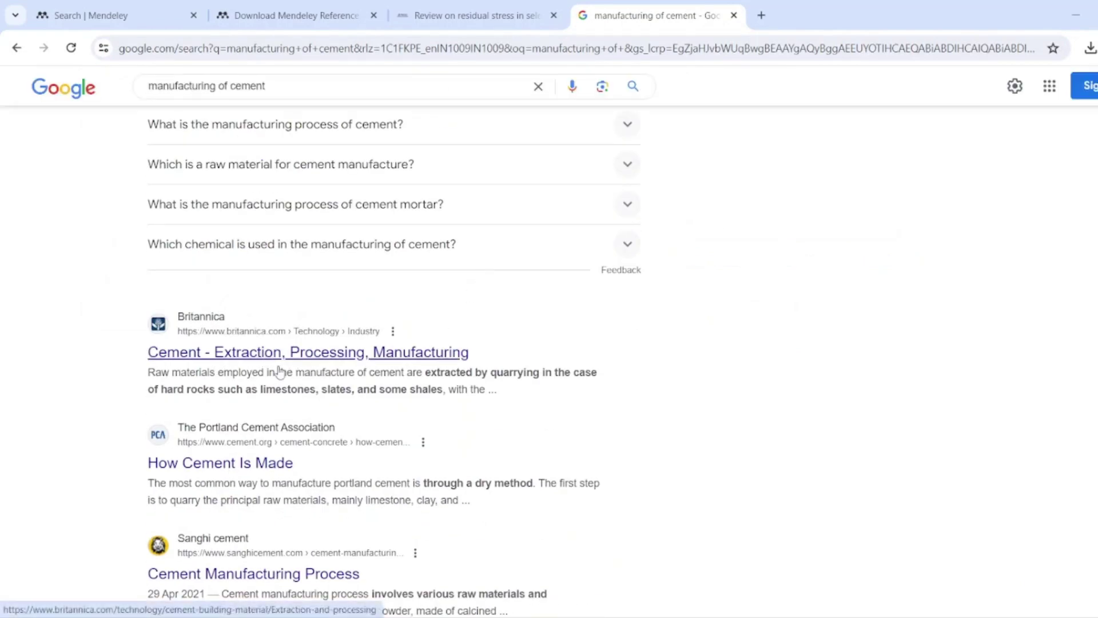
scroll(324, 452, "up", 6)
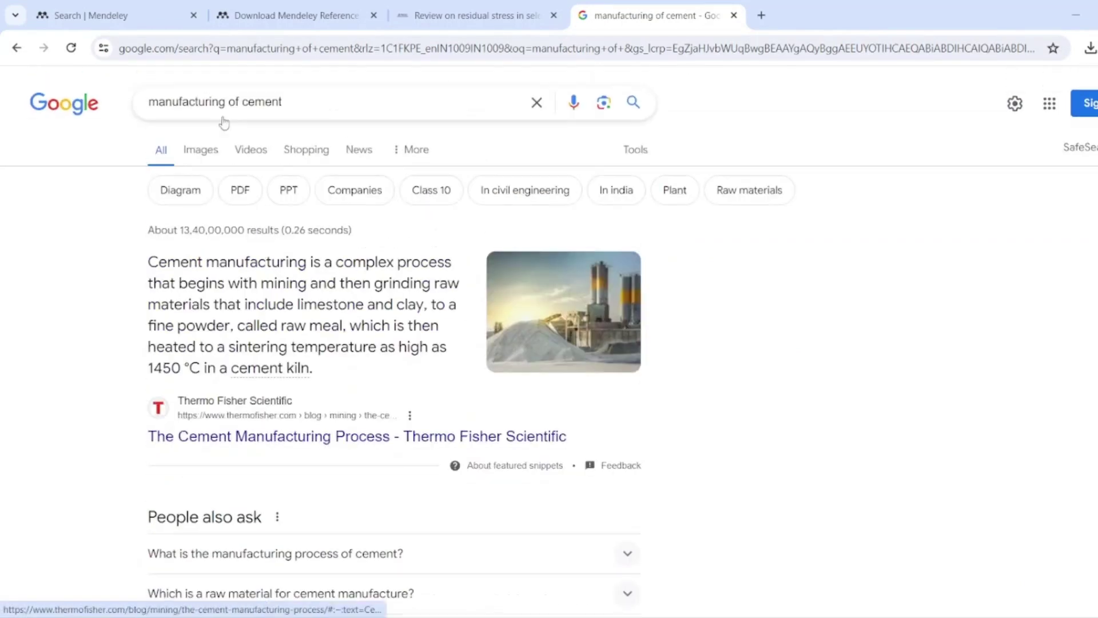
- Refine to 'manufacturing of cement google scholar' and open the ScienceDirect 'Optimization of Cement Manufacturing Process' result
left_click(324, 106)
type("goog")
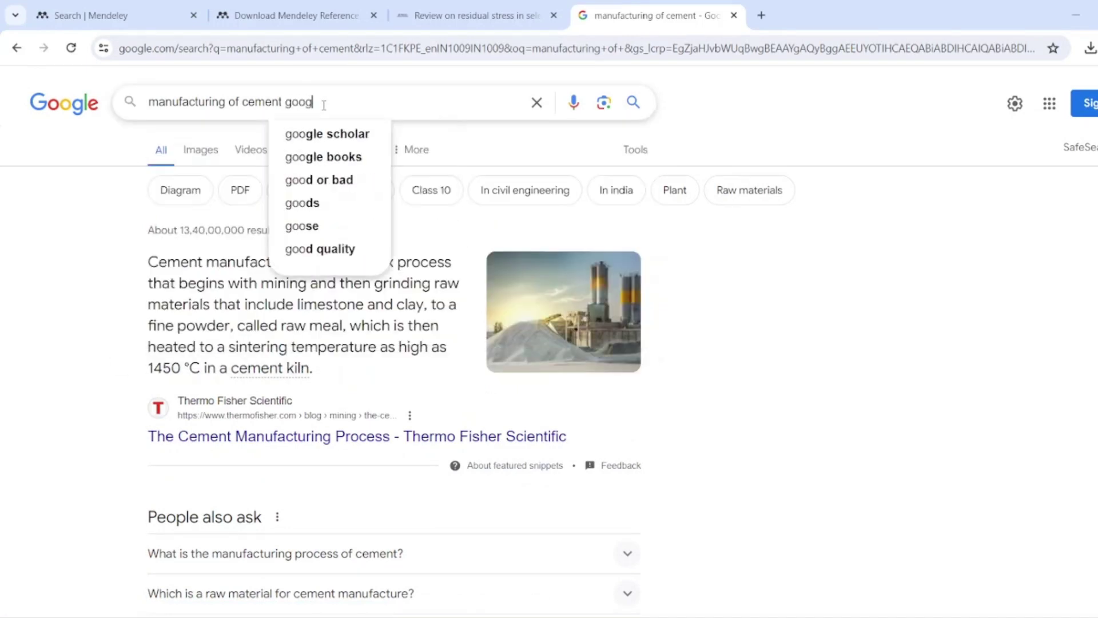
key("Down")
key("Return")
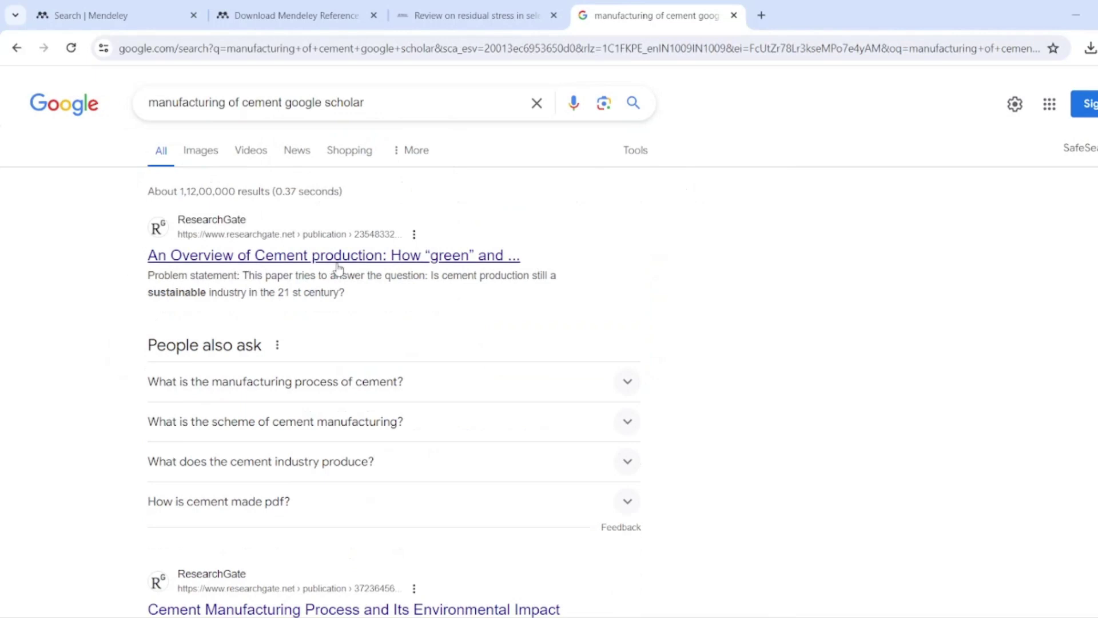
scroll(377, 270, "down", 2)
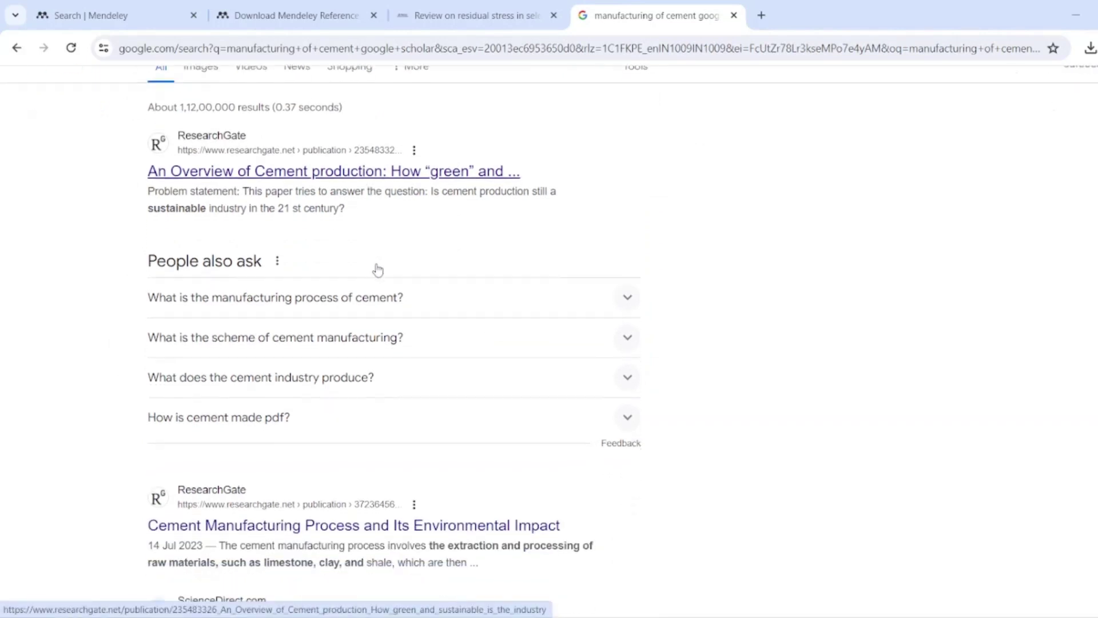
scroll(378, 270, "down", 3)
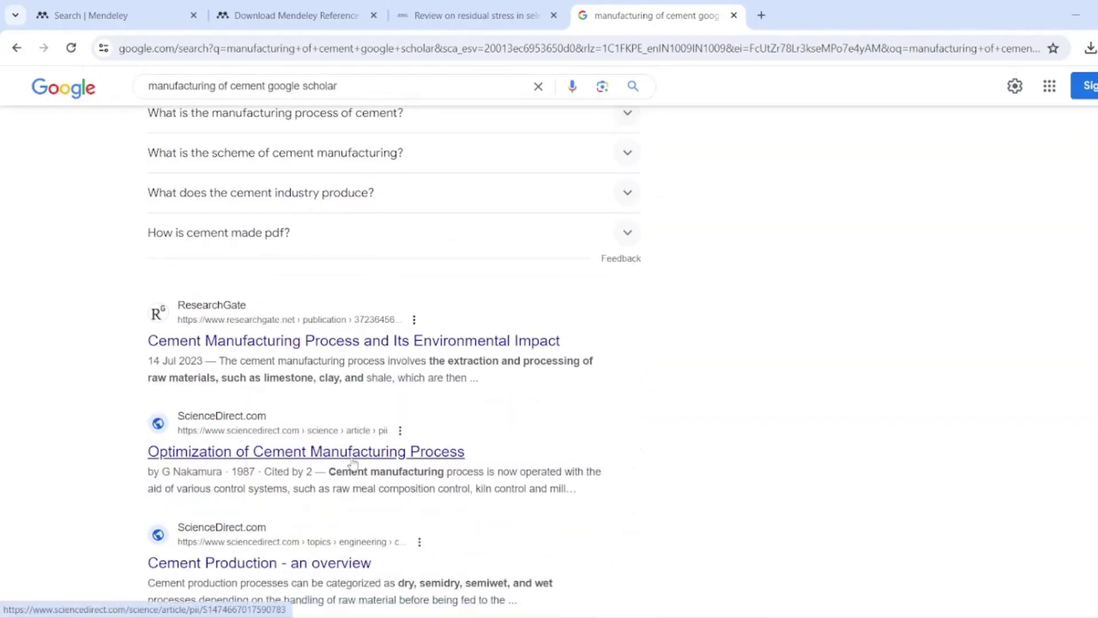
left_click(371, 460)
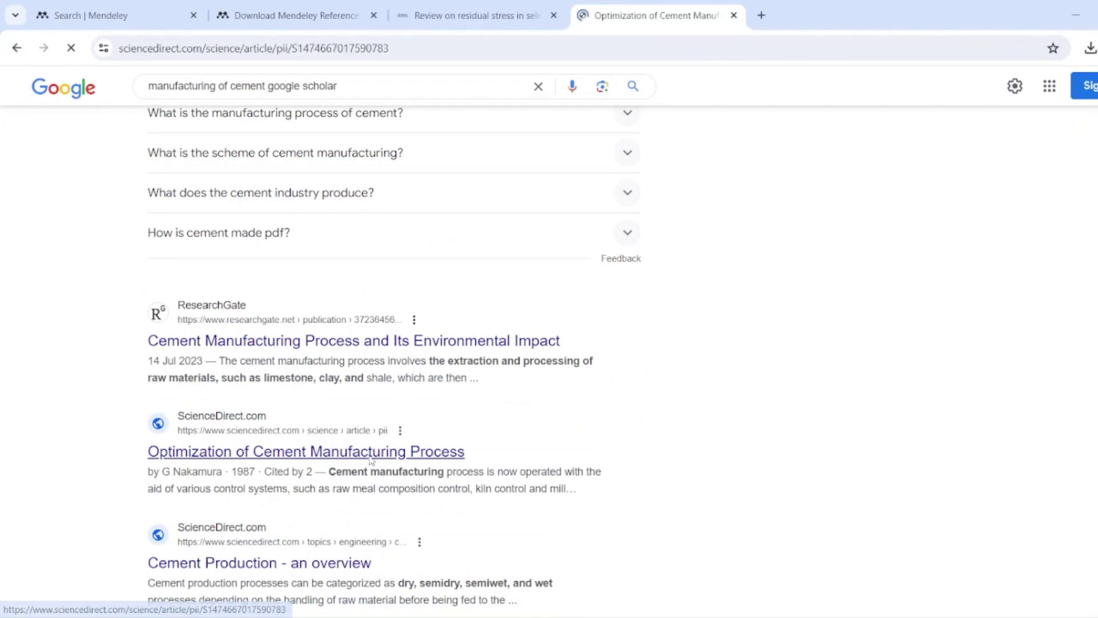
- Copy the DOI link address of the 1987 Optimization of Cement Manufacturing Process article
scroll(371, 459, "down", 1)
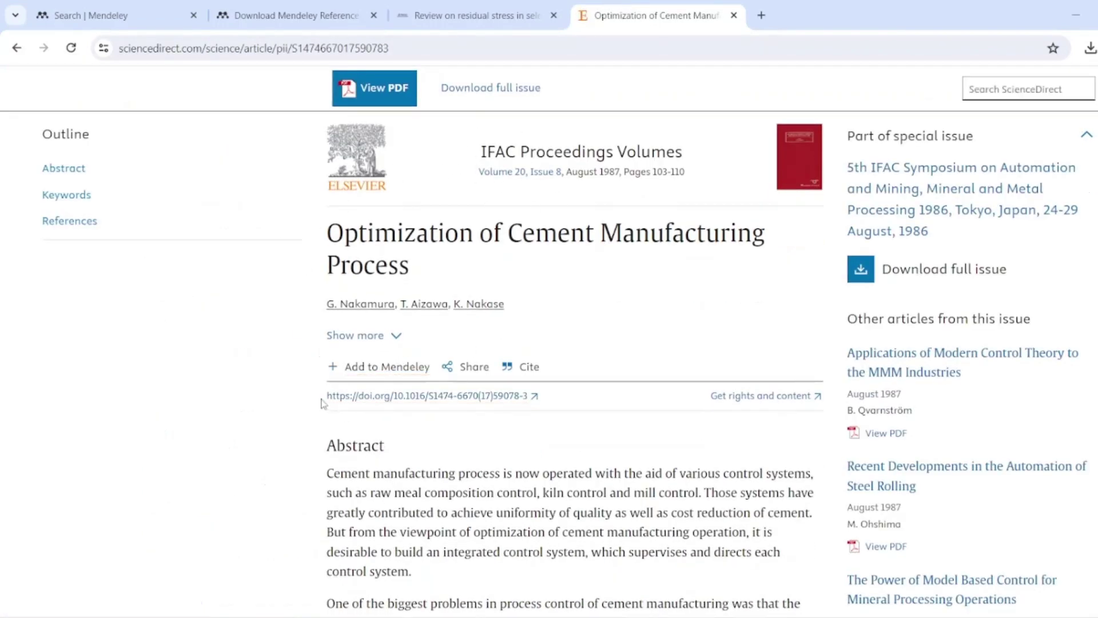
right_click(490, 396)
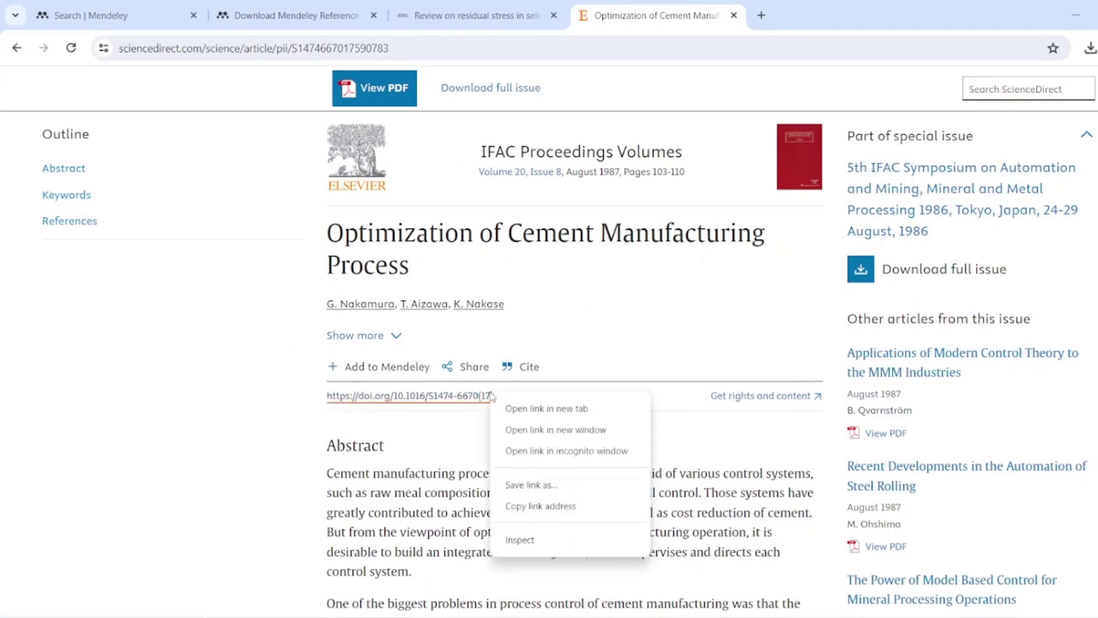
left_click(559, 506)
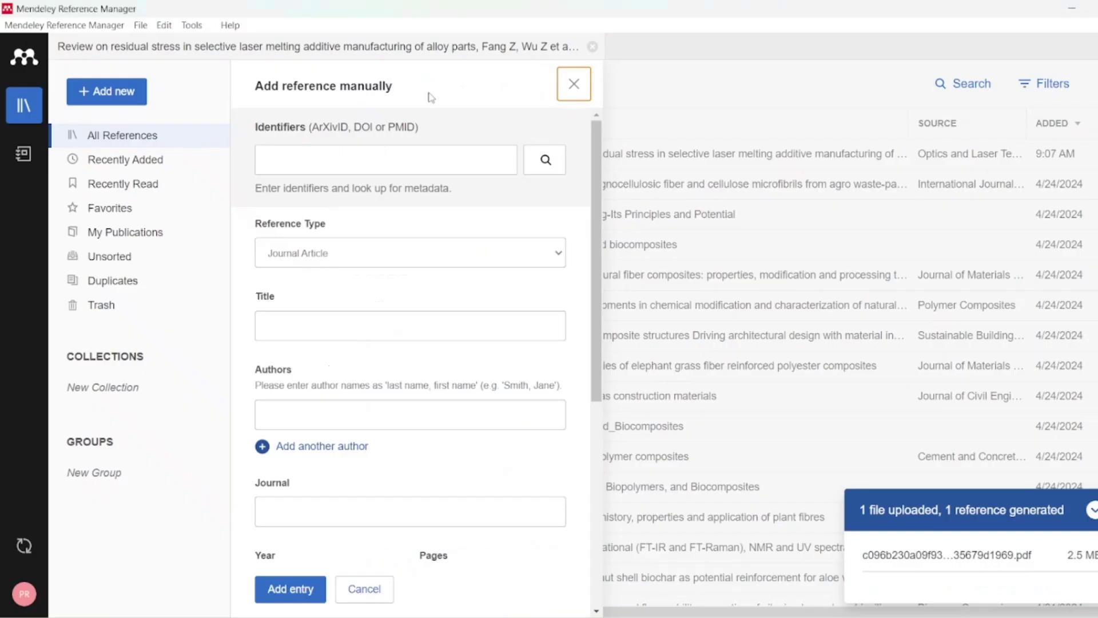
- Add the cement paper from its pasted DOI, with looked-up metadata (1987, volume 20, pages 103–110)
left_click(302, 152)
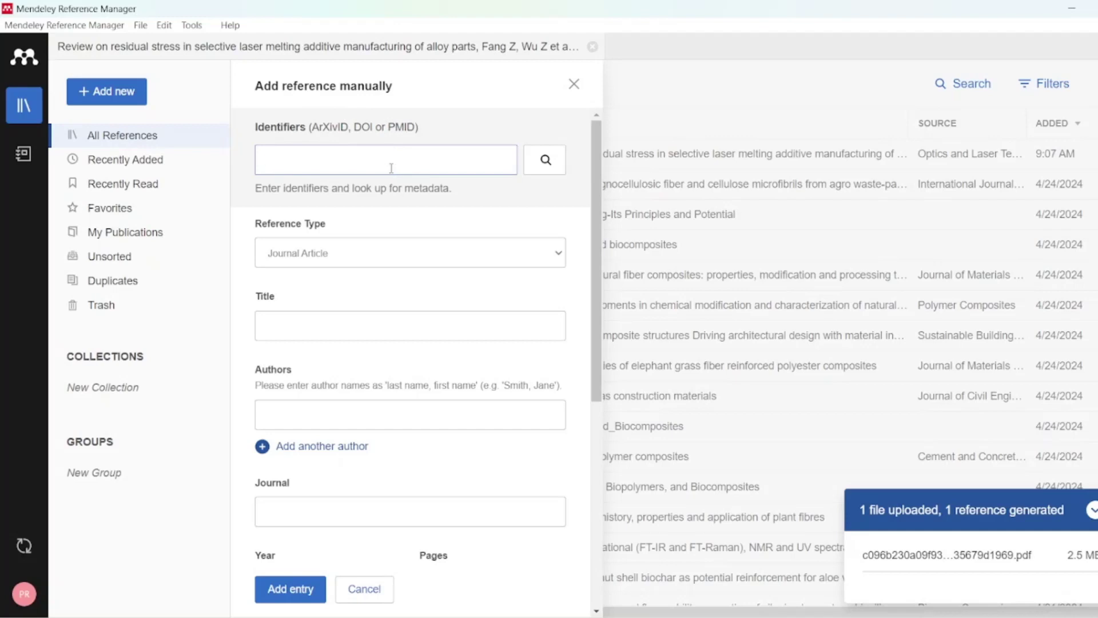
key("ctrl+v")
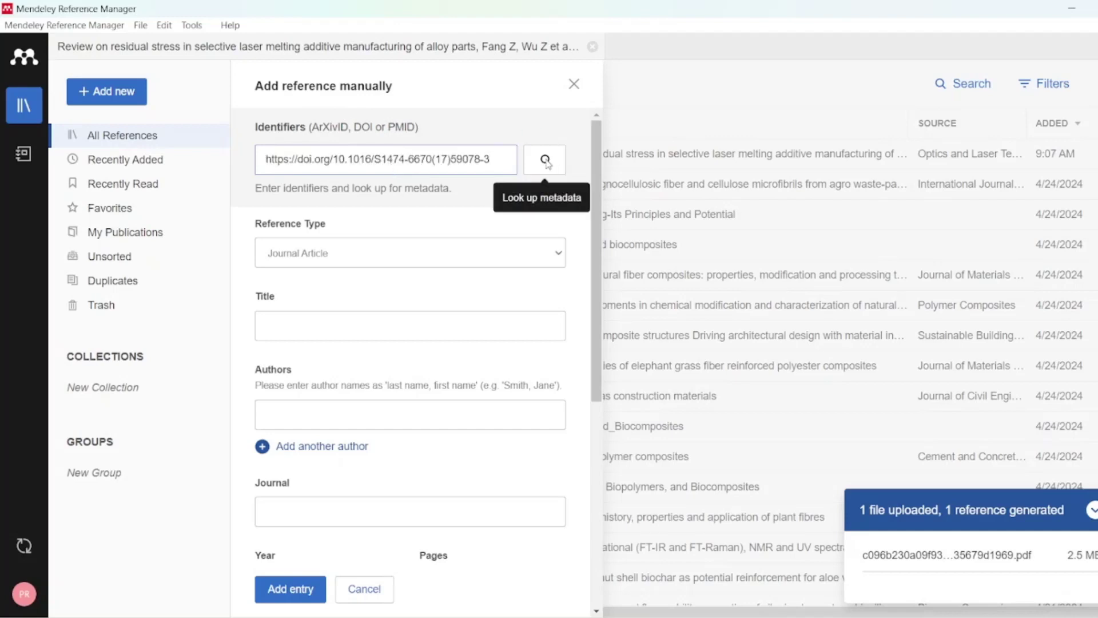
left_click(547, 161)
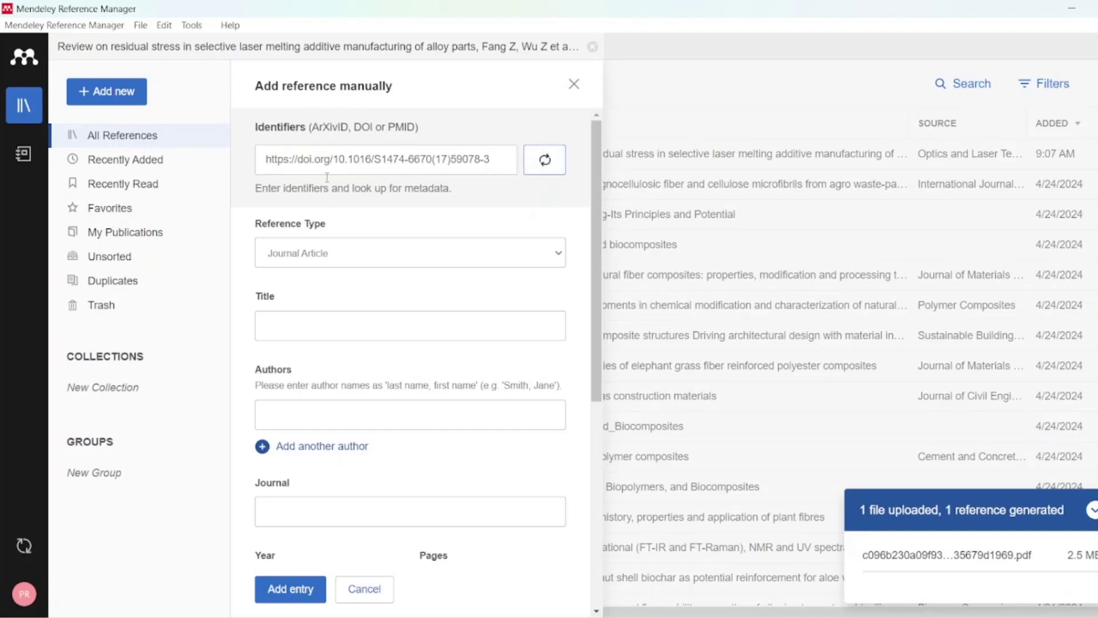
scroll(348, 493, "down", 7)
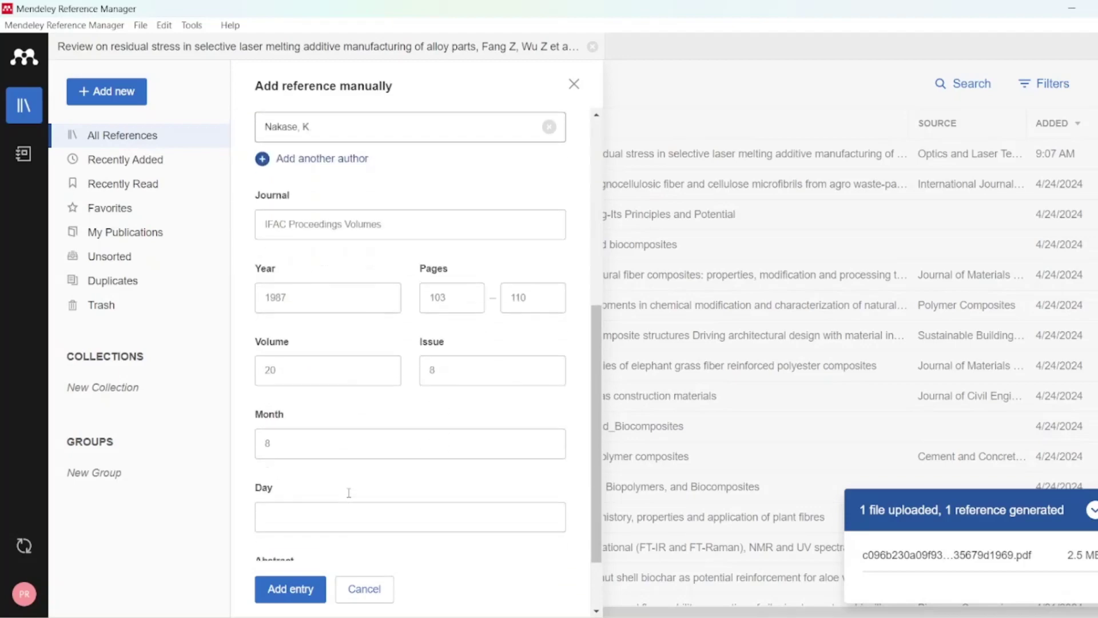
scroll(348, 493, "up", 7)
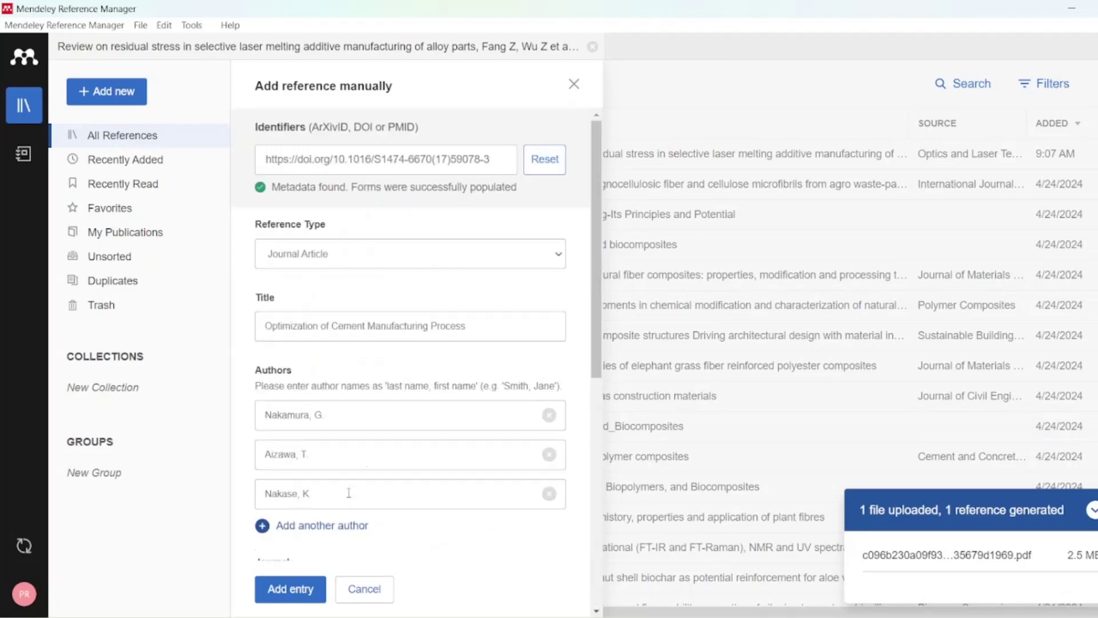
left_click(290, 596)
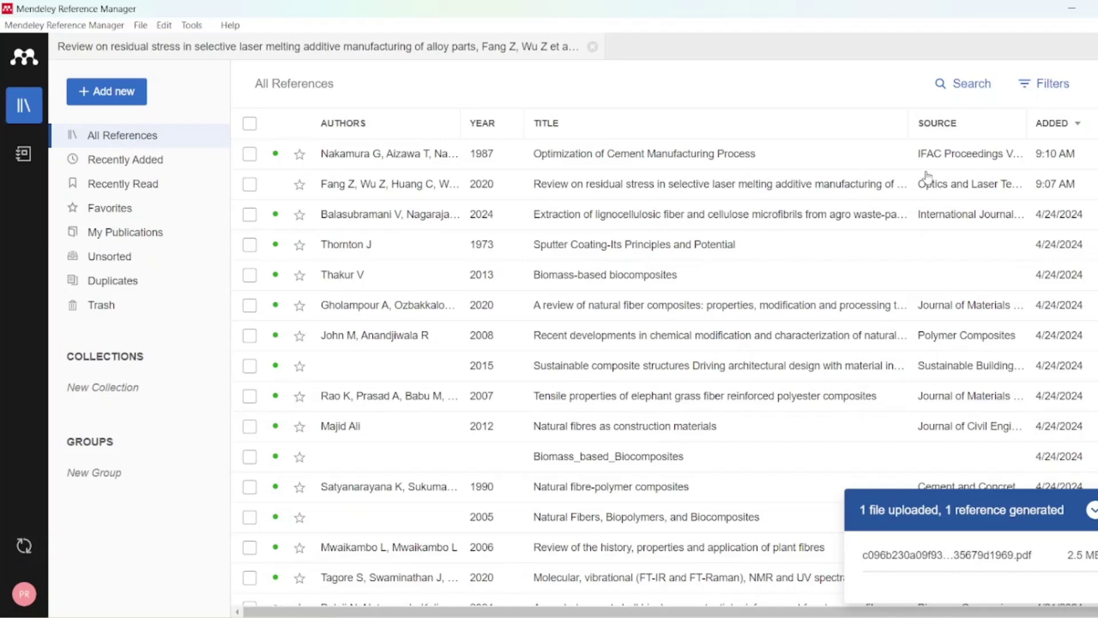
- Choose Install Mendeley Cite for Microsoft Word from the Tools menu
left_click(193, 26)
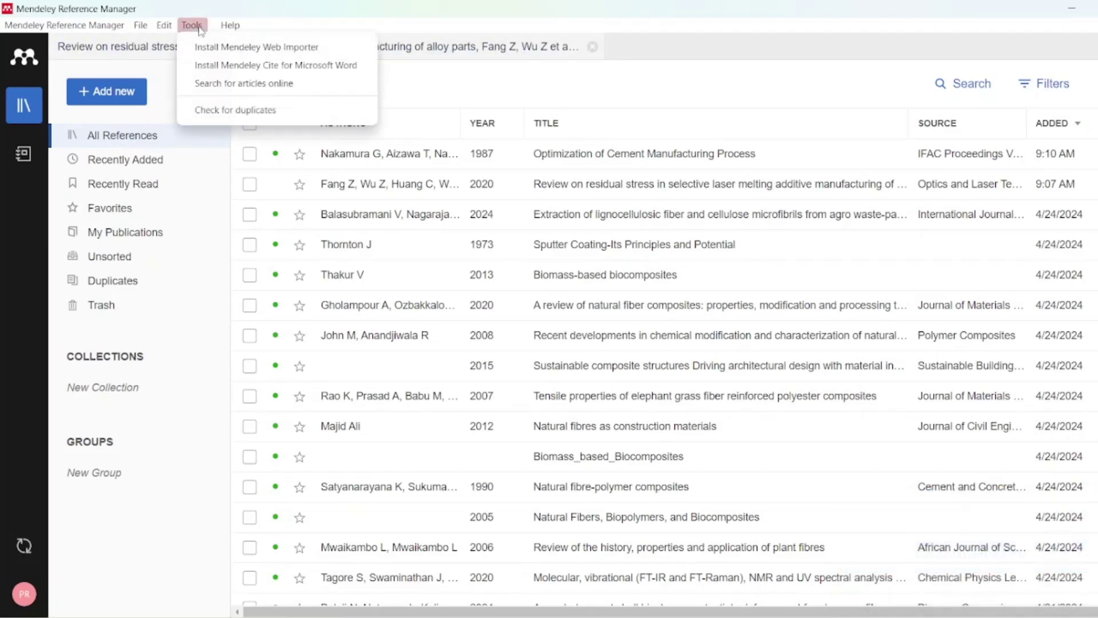
left_click(283, 72)
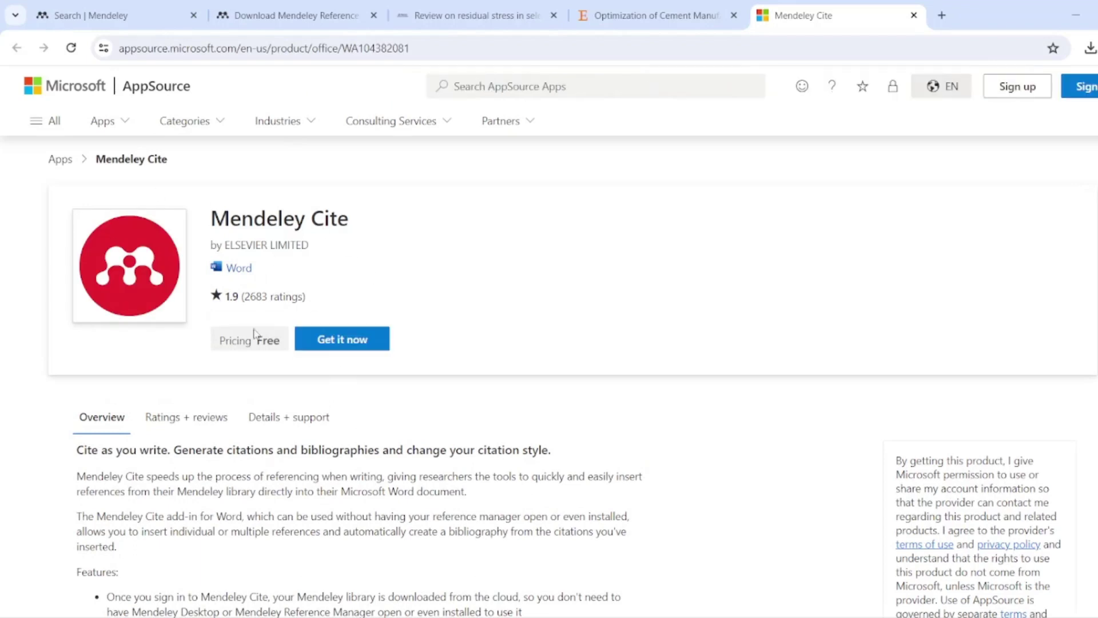
- Get the Mendeley Cite add-in from AppSource and let the browser launch it in Word
left_click(345, 345)
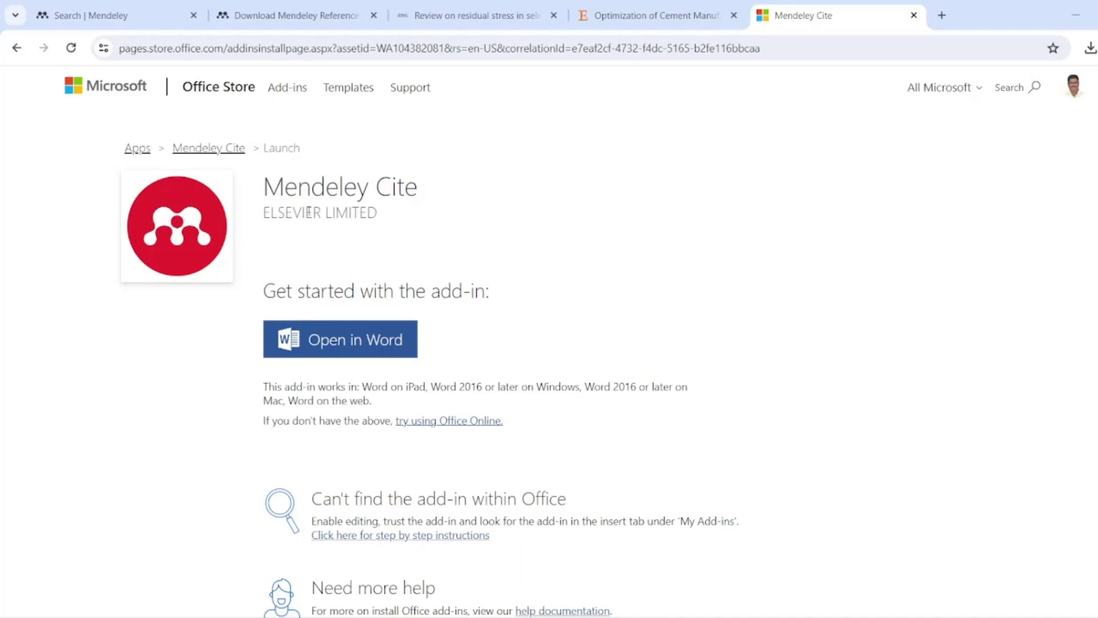
left_click(360, 340)
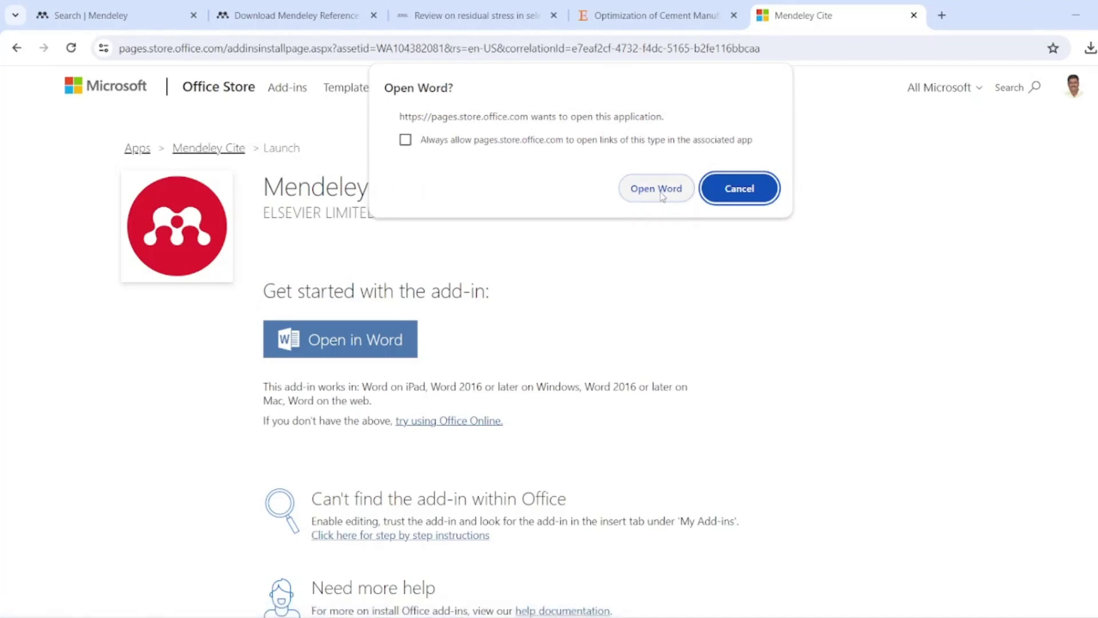
left_click(657, 190)
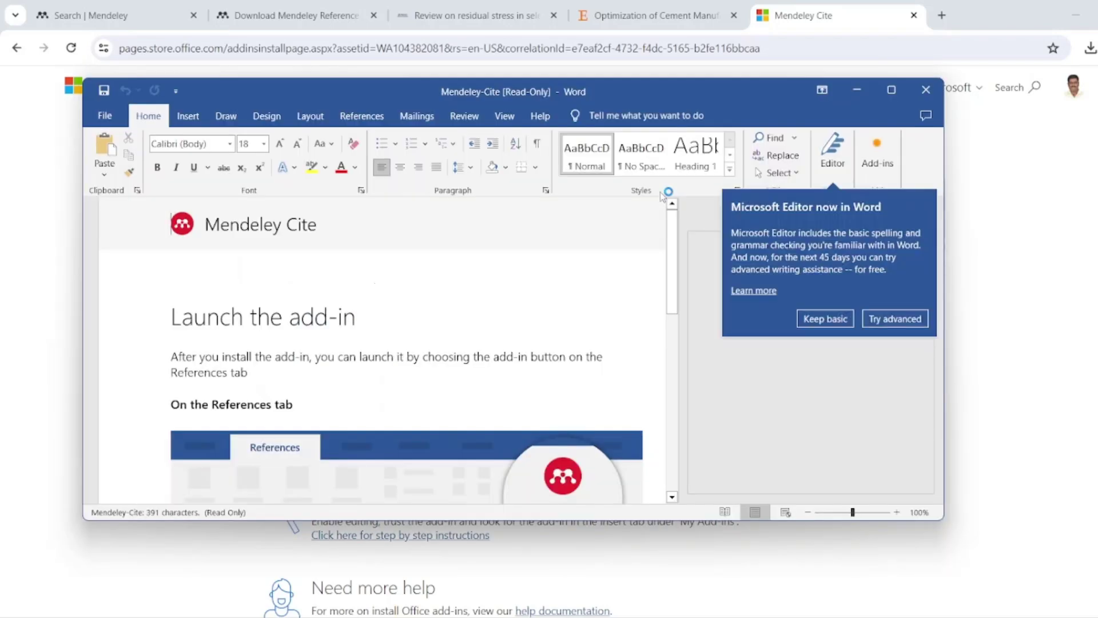
- Maximize Word, accept the Mendeley Cite terms on the References tab, and begin sign-in
left_click(887, 88)
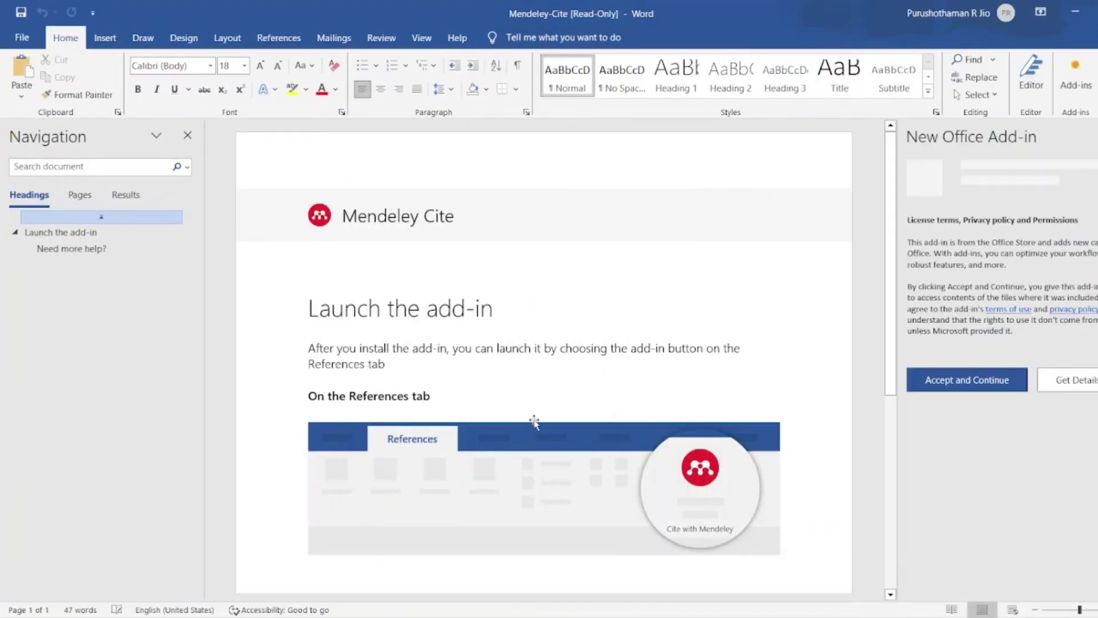
left_click(275, 38)
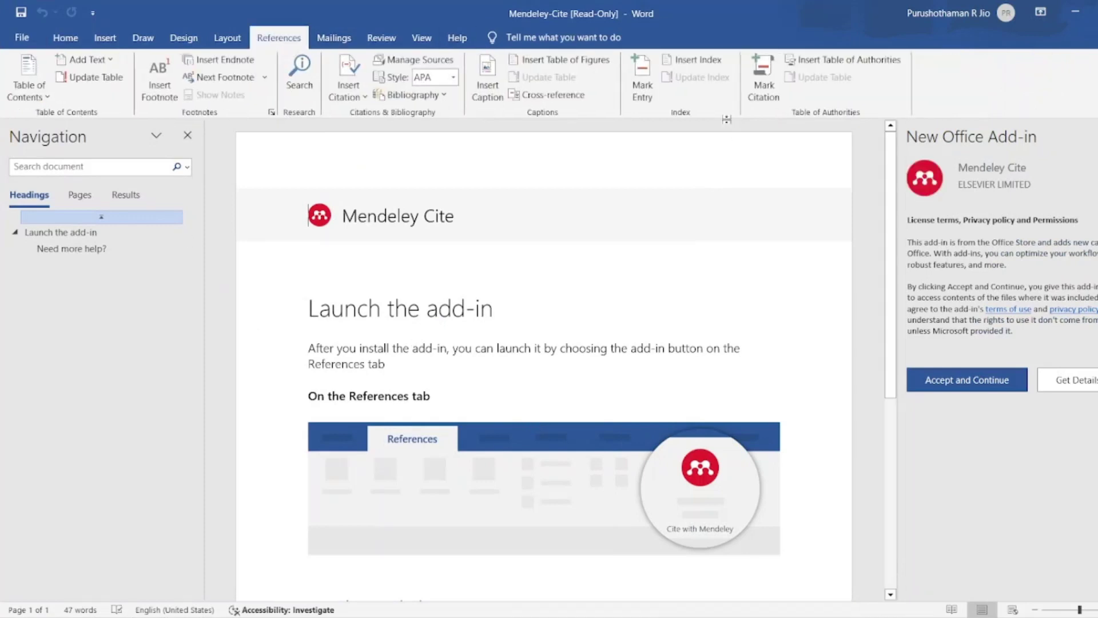
left_click(966, 378)
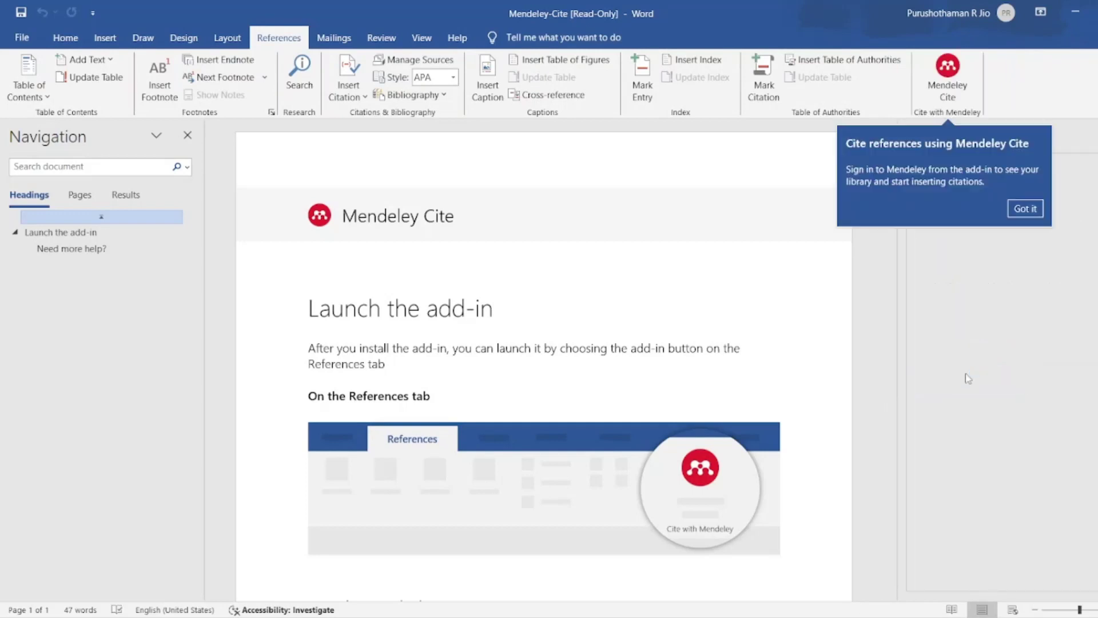
left_click(1024, 207)
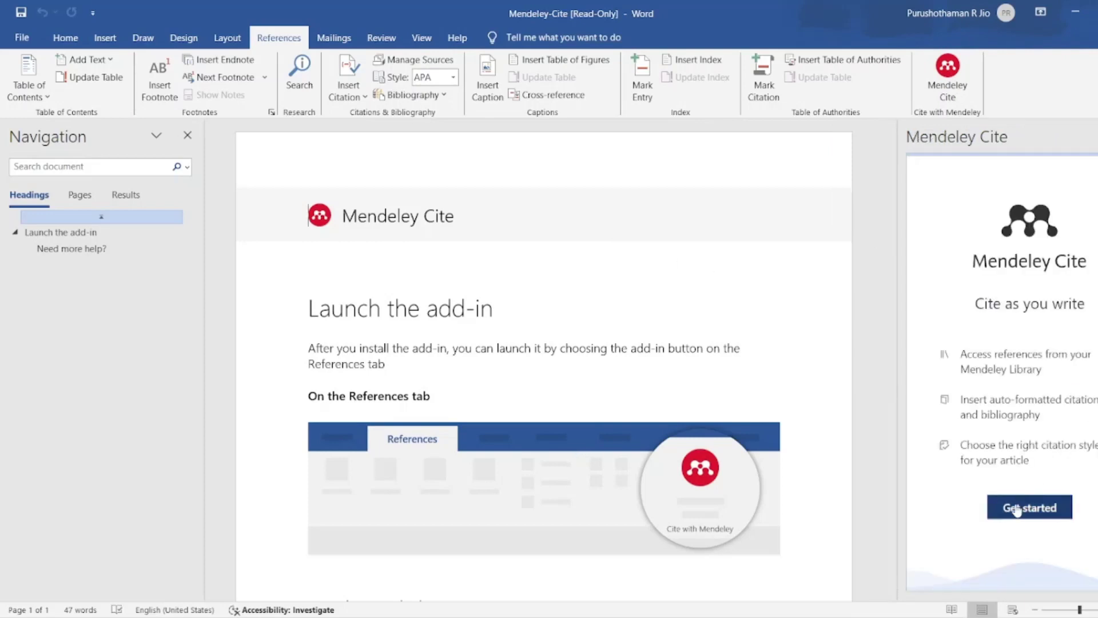
left_click(1015, 507)
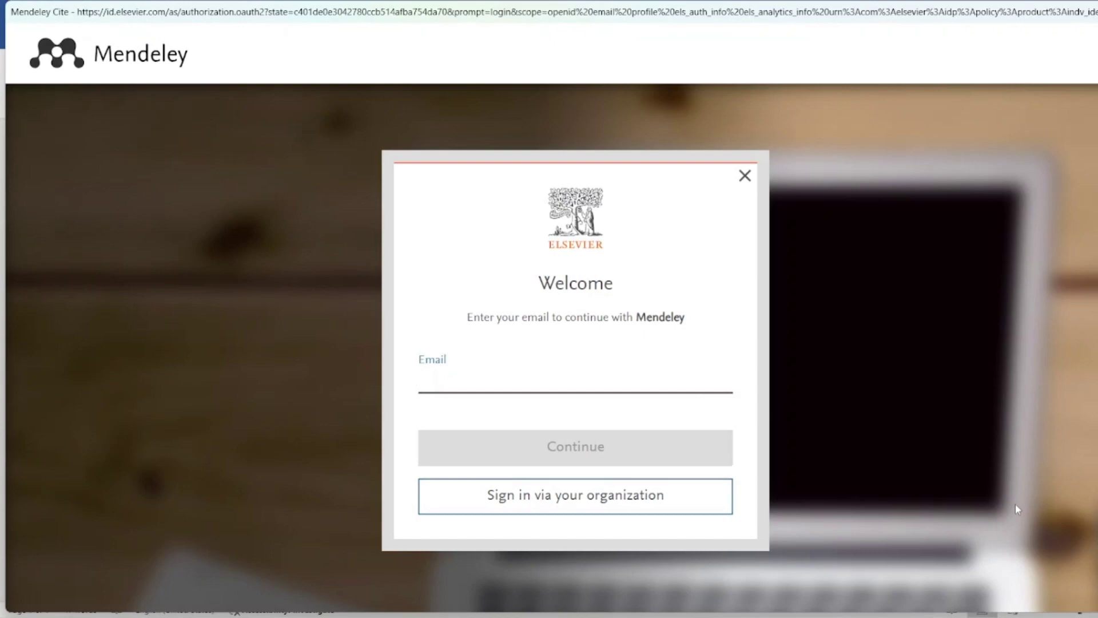
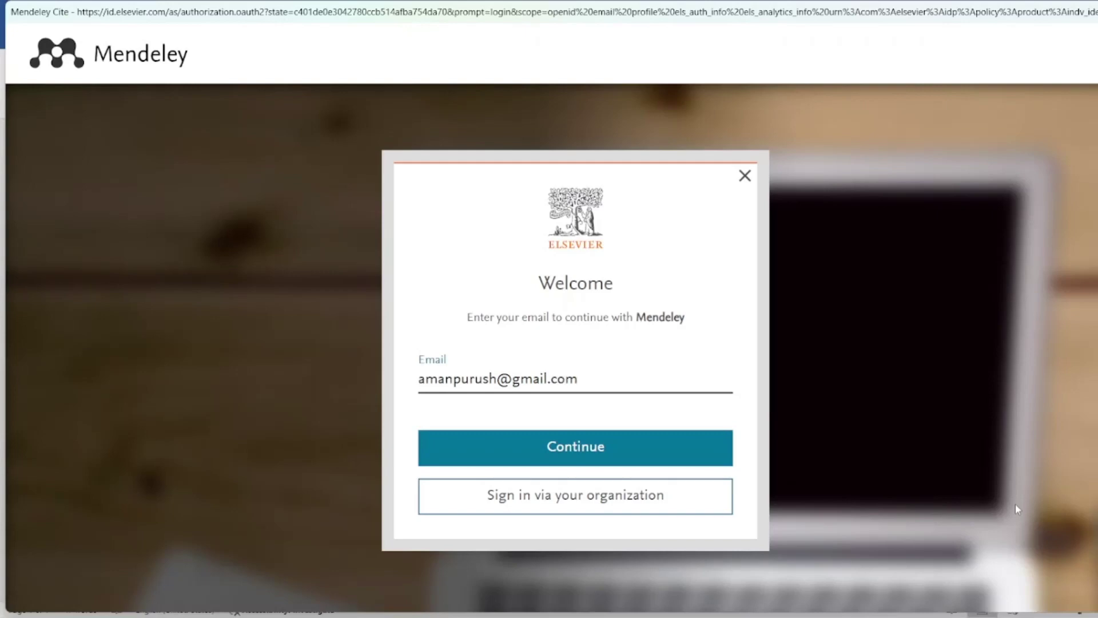
- Sign in to Mendeley Cite with the account e-mail and password
key("Return")
type("a")
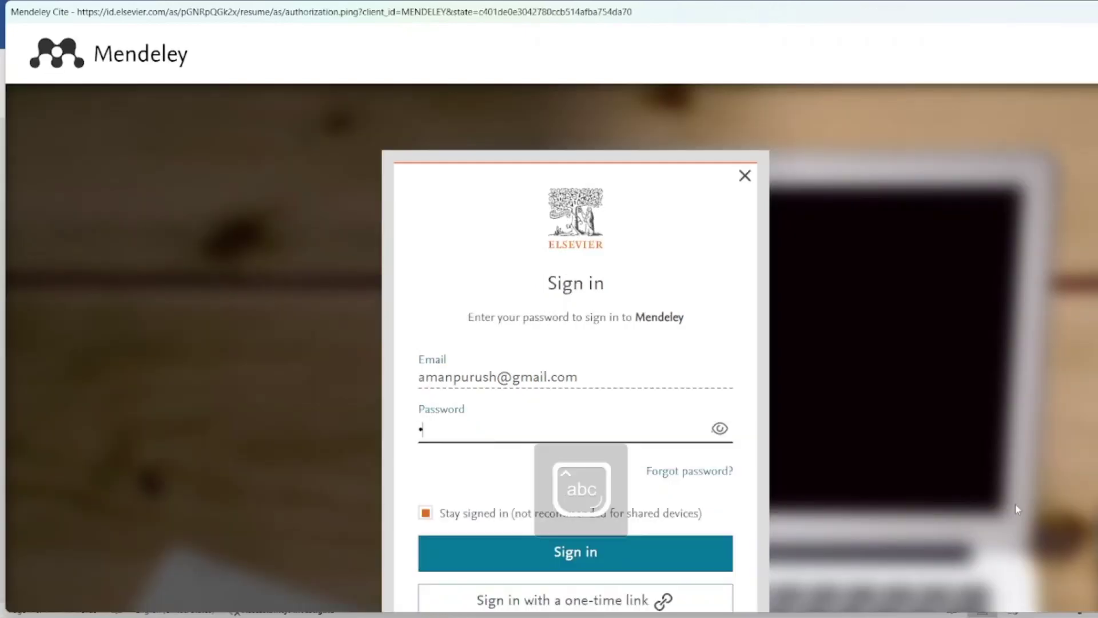
type("••••••••••••")
key("Return")
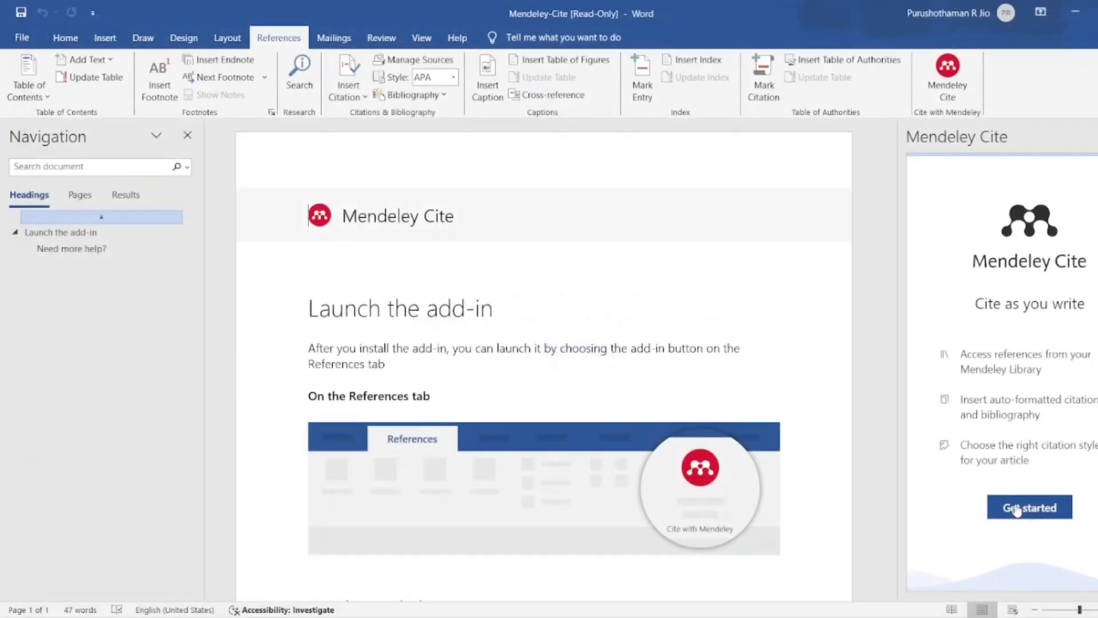
- Load the Mendeley library, close the Navigation pane, and create a new blank document
left_click(1015, 509)
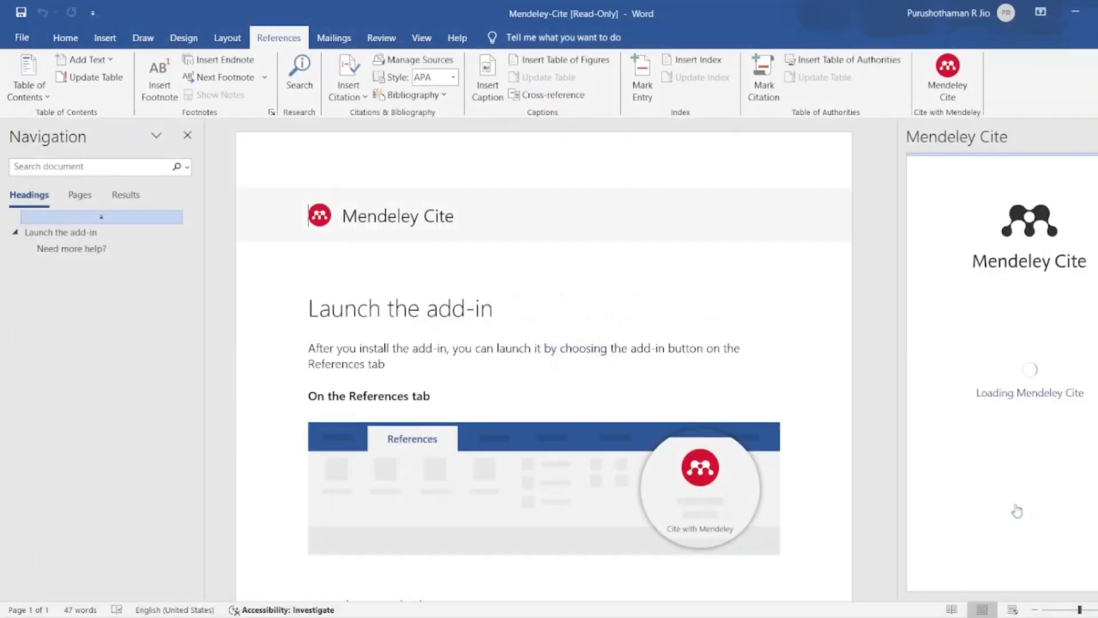
left_click(186, 136)
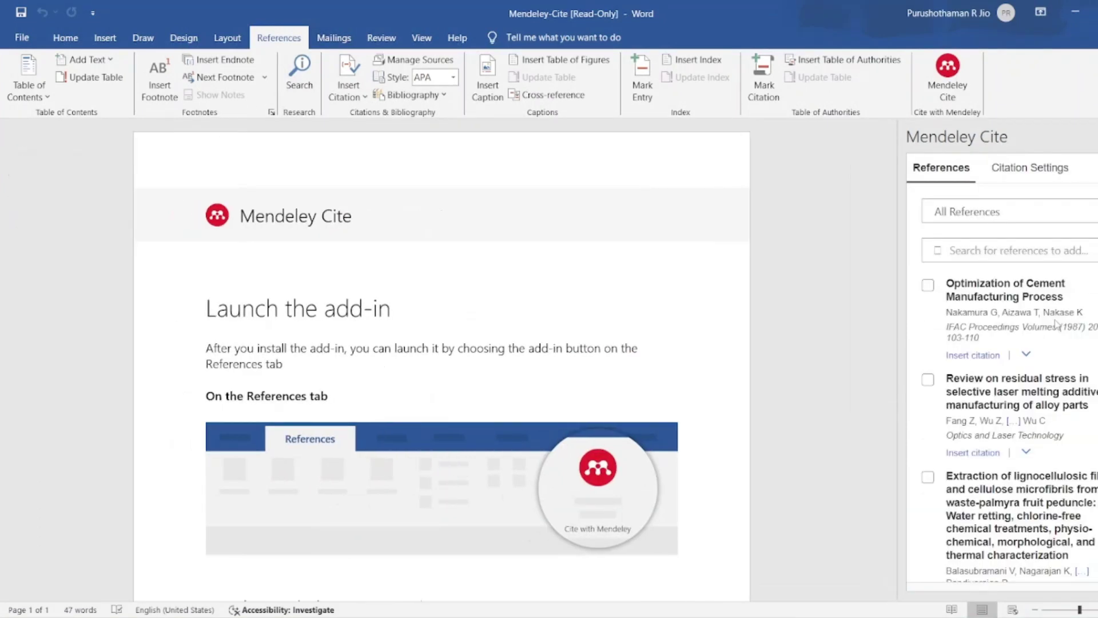
left_click(579, 243)
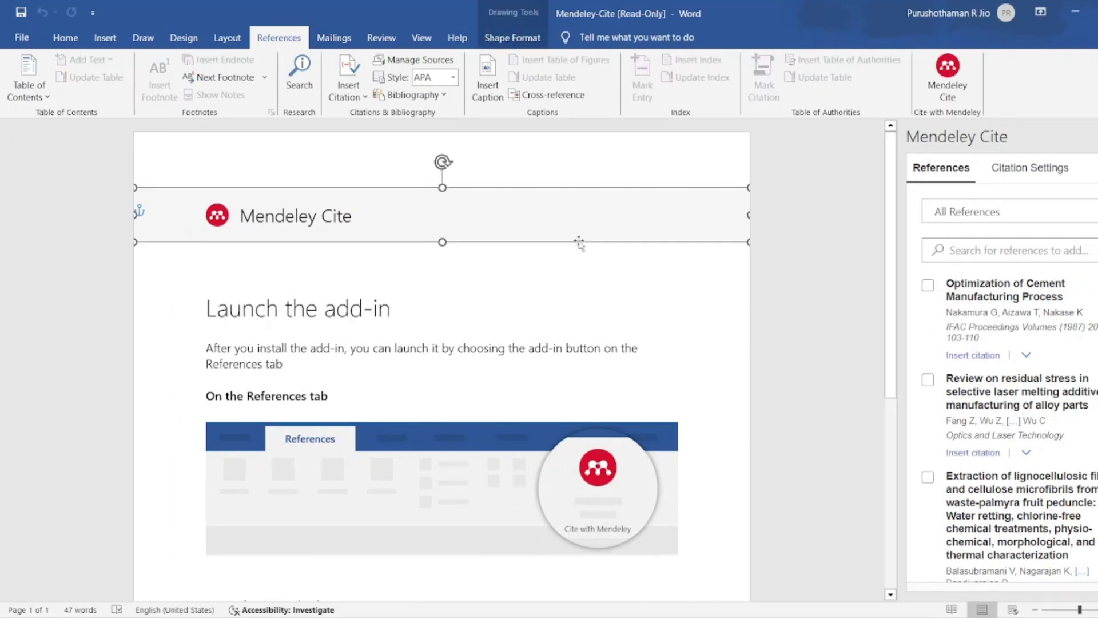
left_click(21, 38)
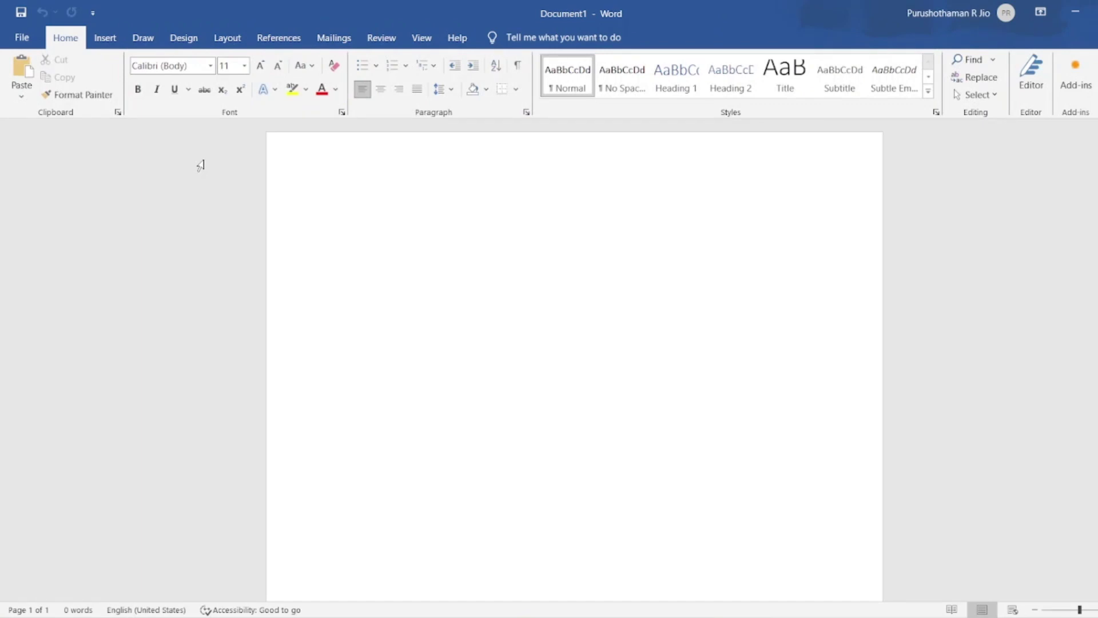
- Type 'This is manufactured by means of' and open the Mendeley Cite panel from References
type("This is mau")
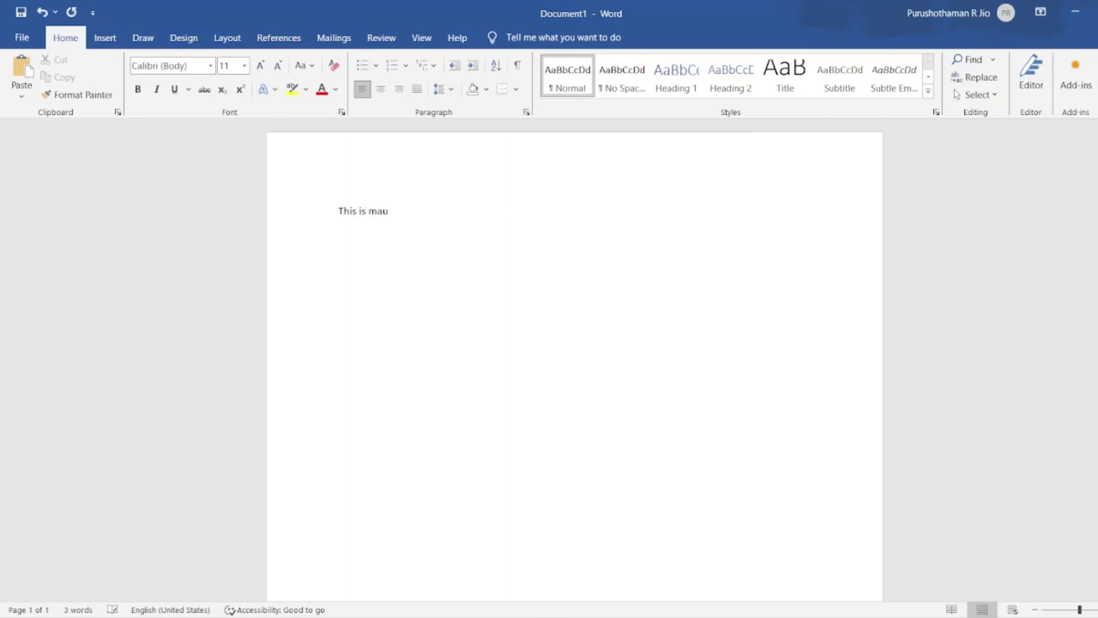
key("BackSpace")
type("nufactur")
type("esd")
key("BackSpace")
key("BackSpace")
type("d ")
type("by menas")
key("BackSpace")
key("BackSpace")
key("BackSpace")
type("ans of")
left_click(282, 43)
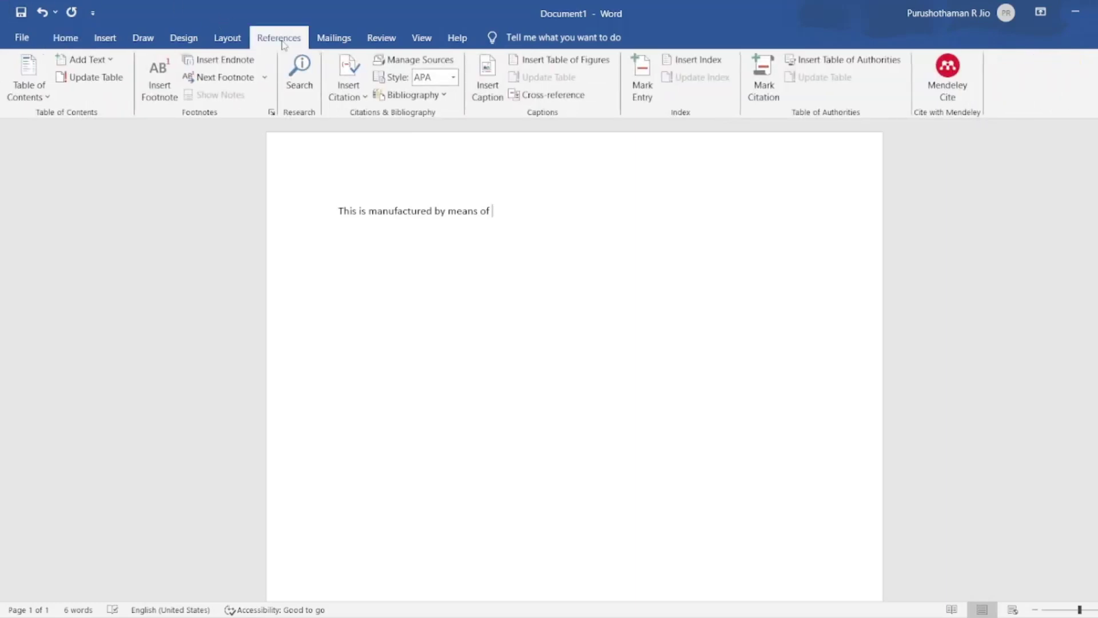
left_click(959, 96)
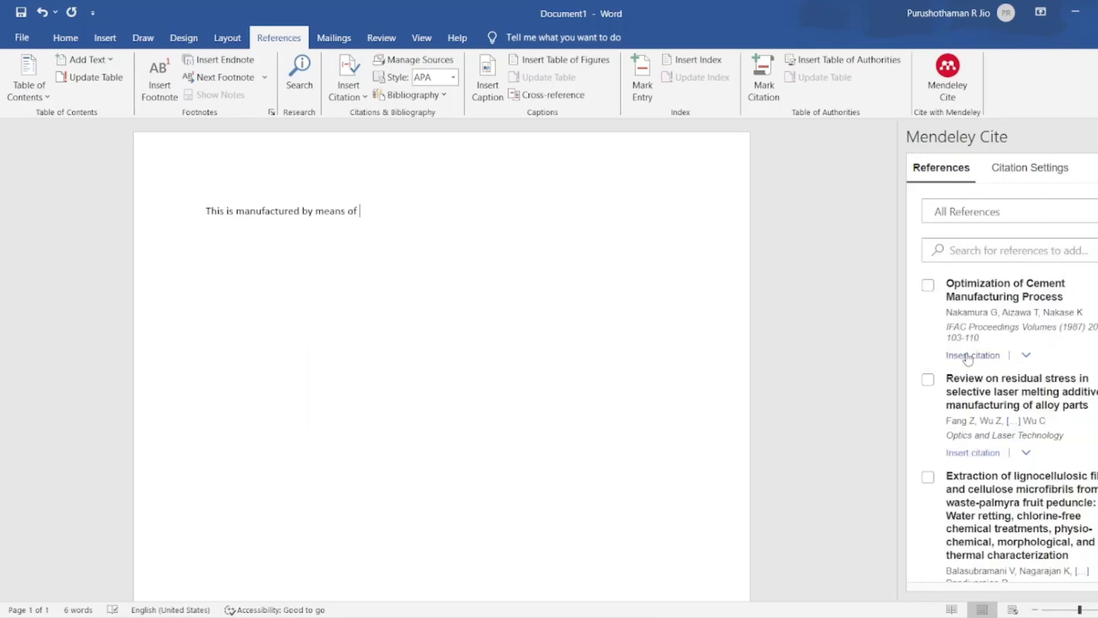
- Cite the 1987 cement manufacturing paper and Fang et al. 2020, each followed by filler text
left_click(967, 356)
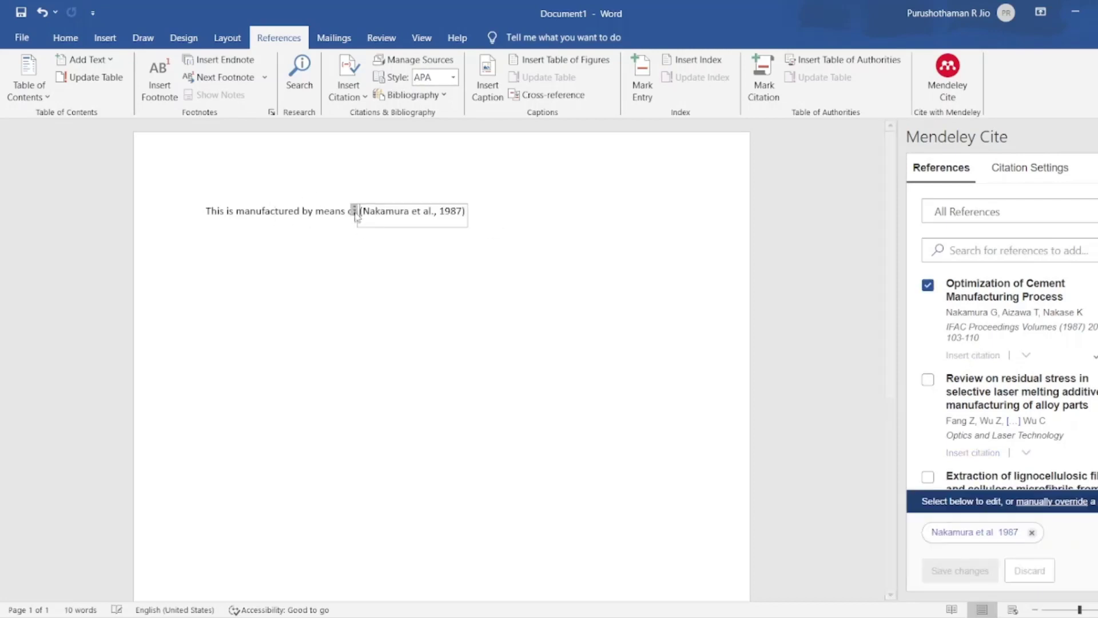
left_click(476, 218)
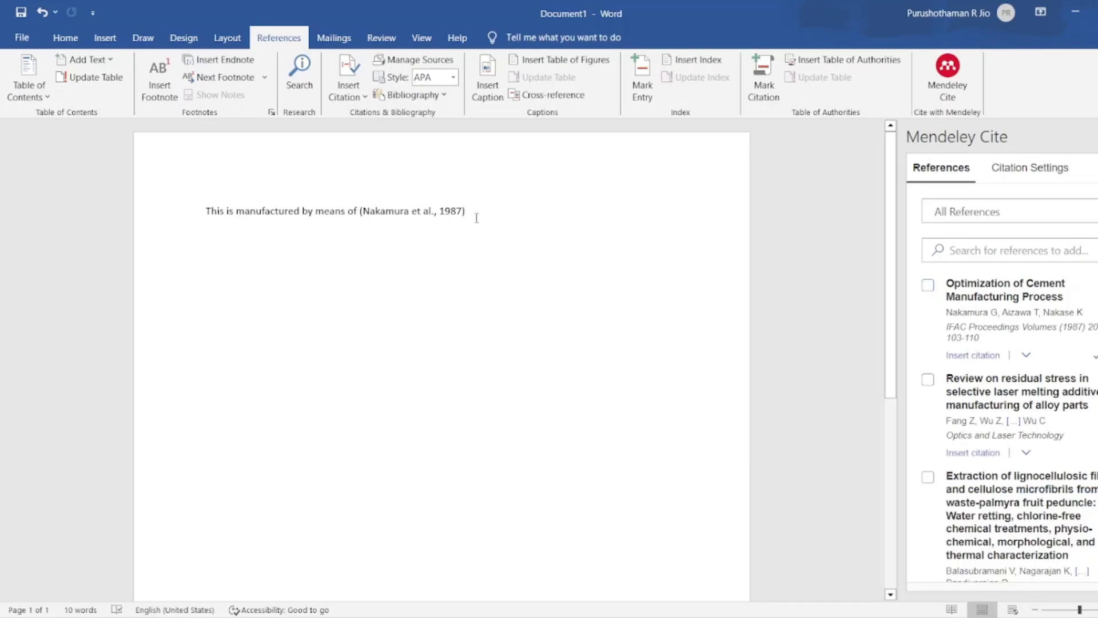
type("is fine")
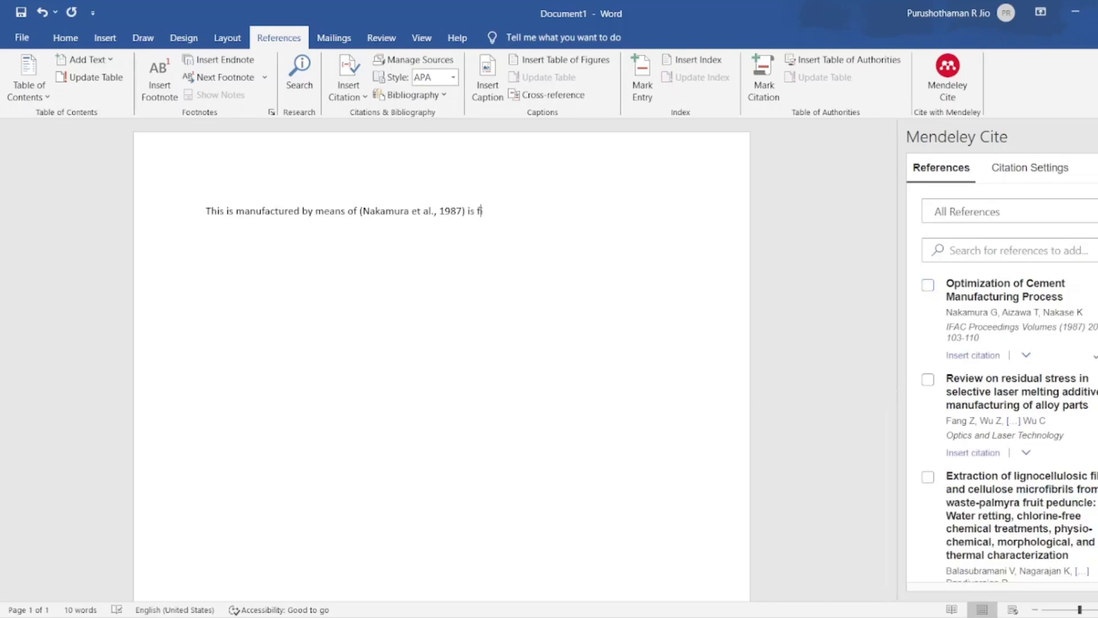
type("dbadsdvbiasdvsbVJSVsvjsfnffvb")
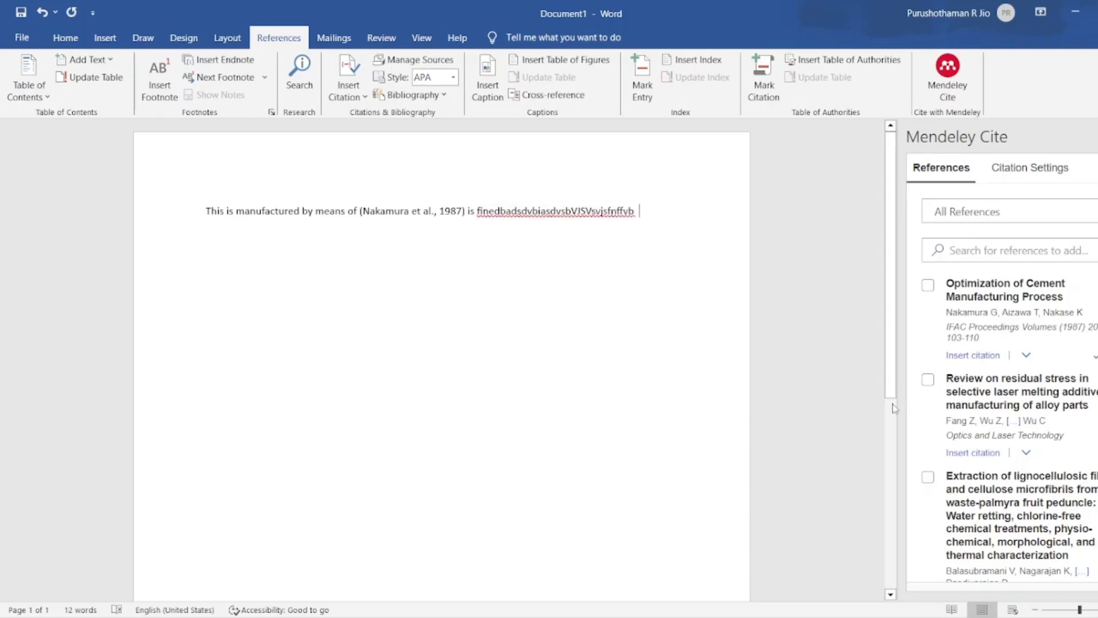
left_click(963, 454)
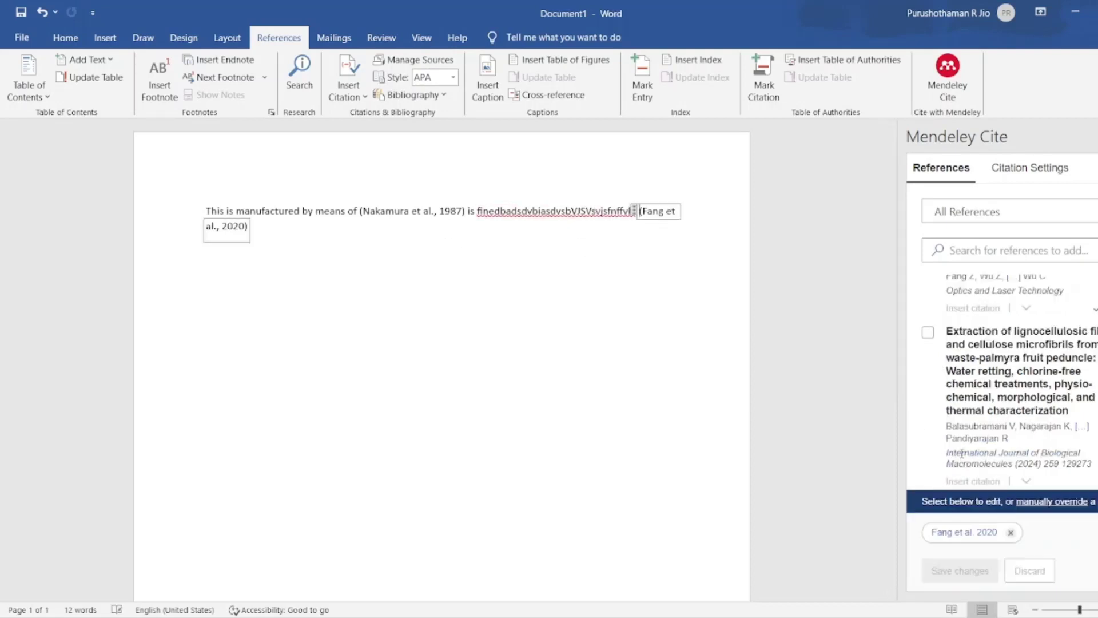
left_click(318, 231)
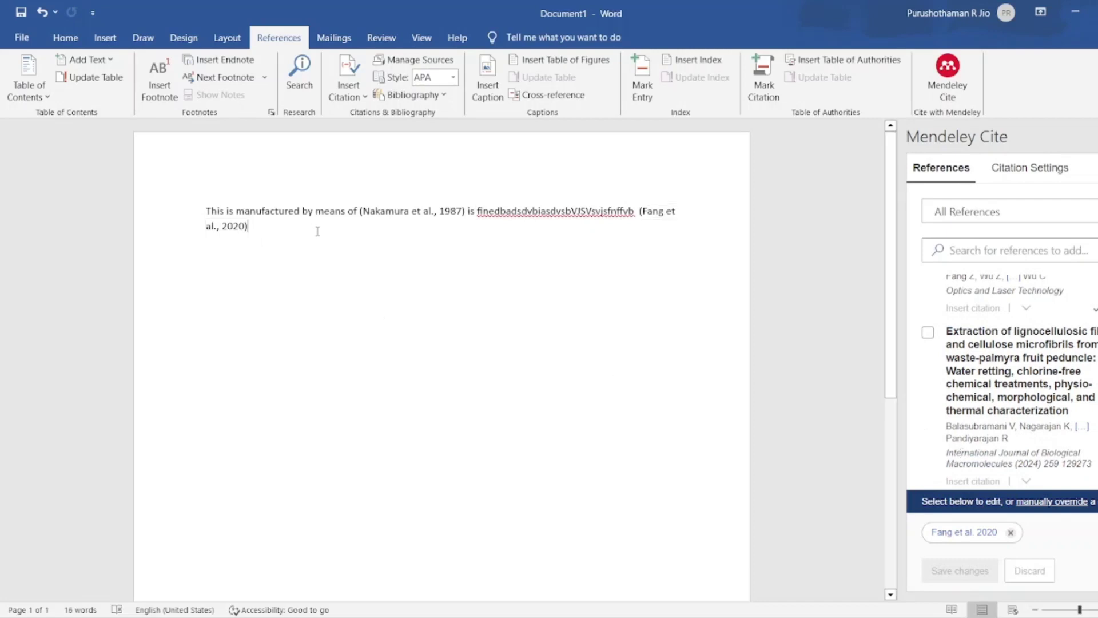
type("dsavsdhvjaksvsvnsk")
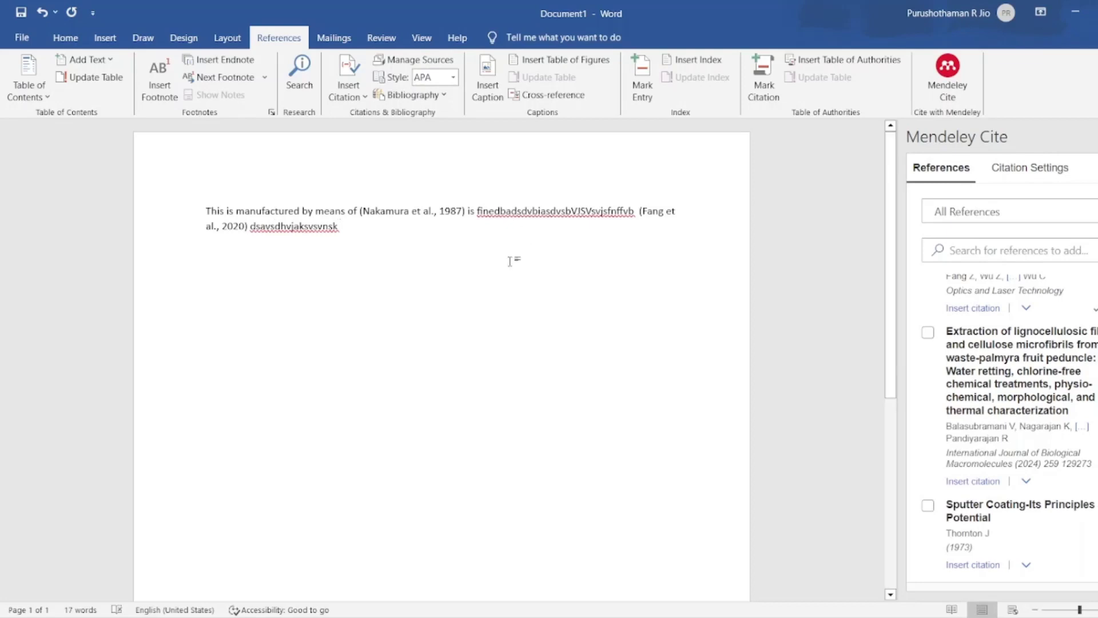
- Cite Gholampour & Ozbakkaloglu 2020, add filler text, then cite Mohanty et al. 2005
scroll(1050, 532, "down", 4)
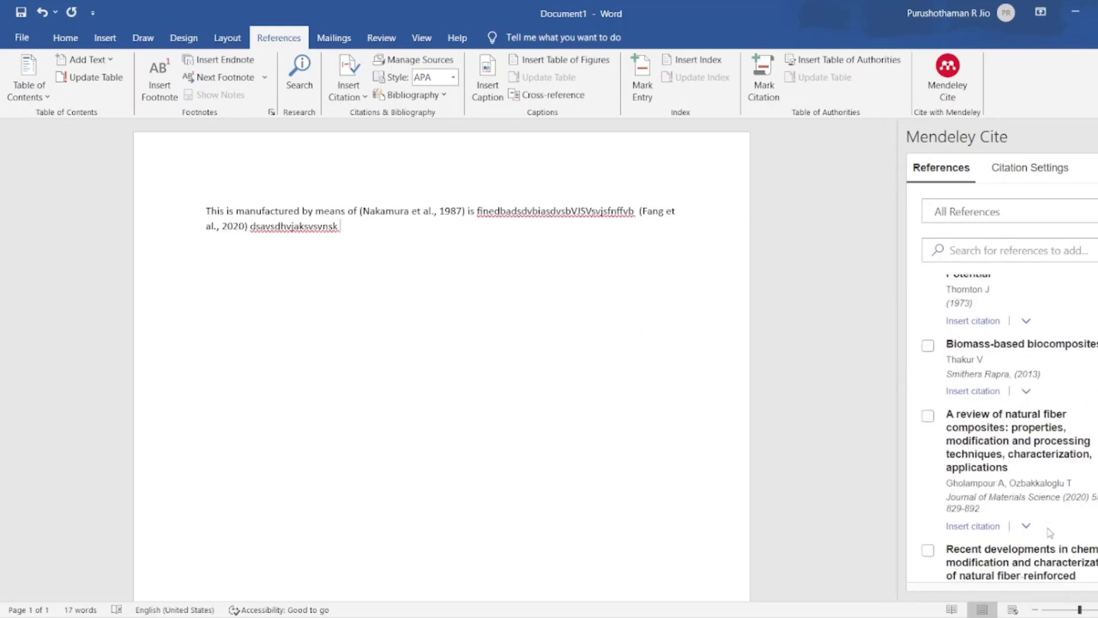
left_click(982, 535)
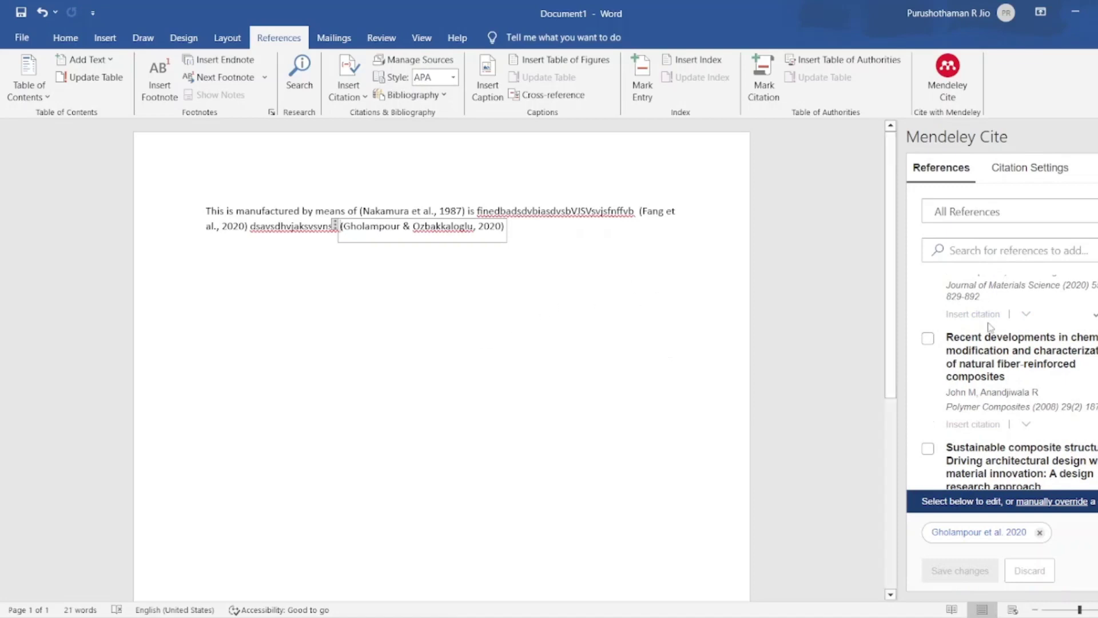
left_click(591, 239)
type("fskndfnbl")
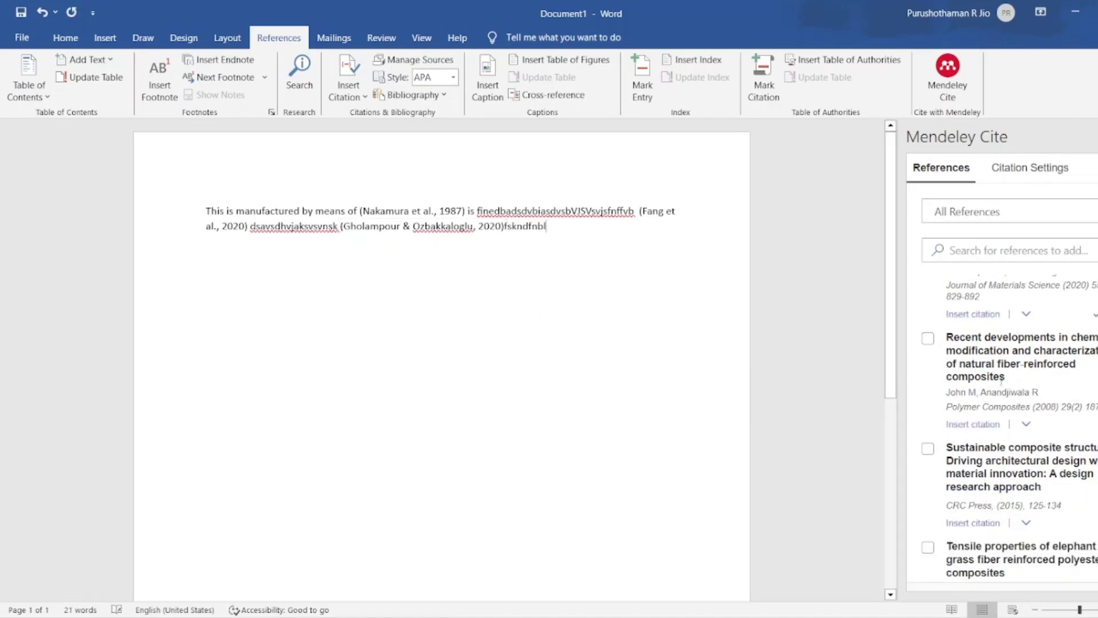
scroll(1010, 463, "down", 5)
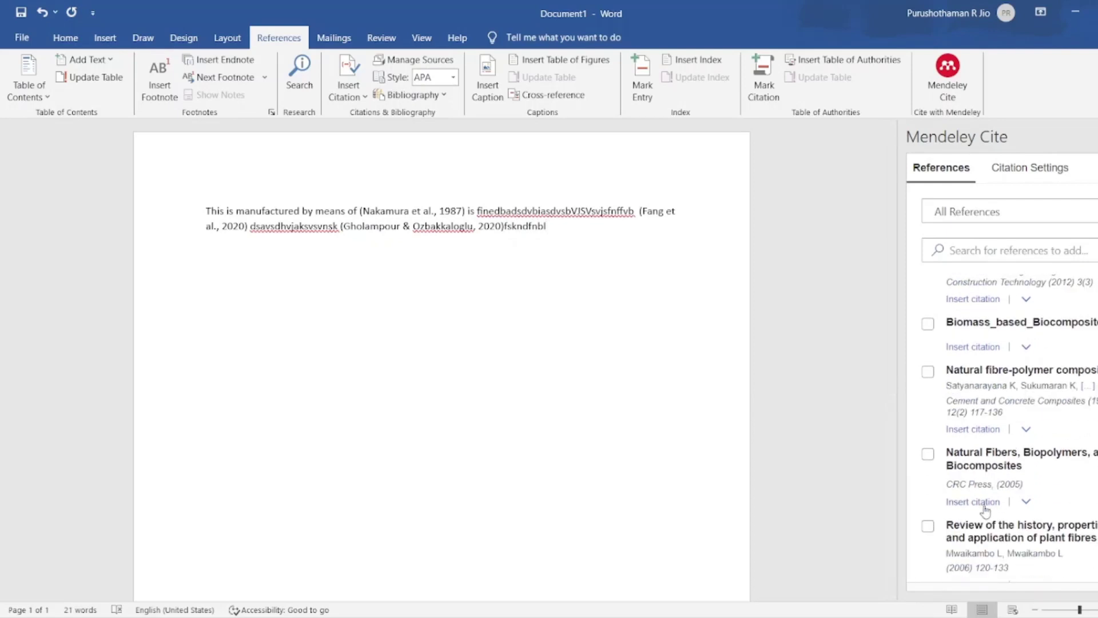
left_click(984, 503)
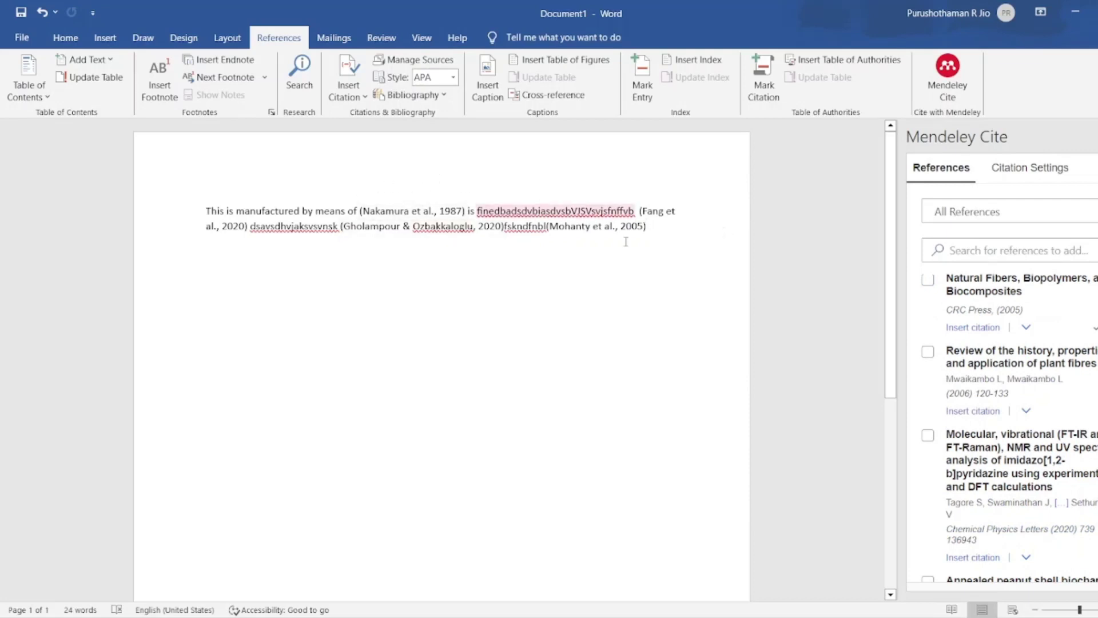
- Change the citation style to Springer - Basic (numeric, brackets, no "et al.") and update citations
left_click(1047, 179)
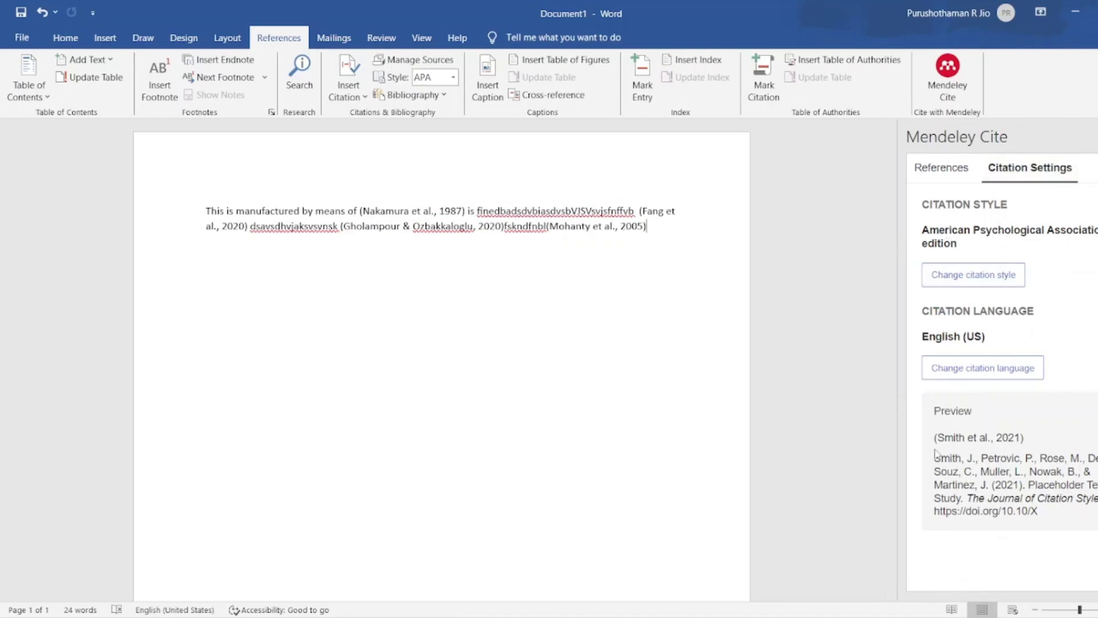
left_click(966, 280)
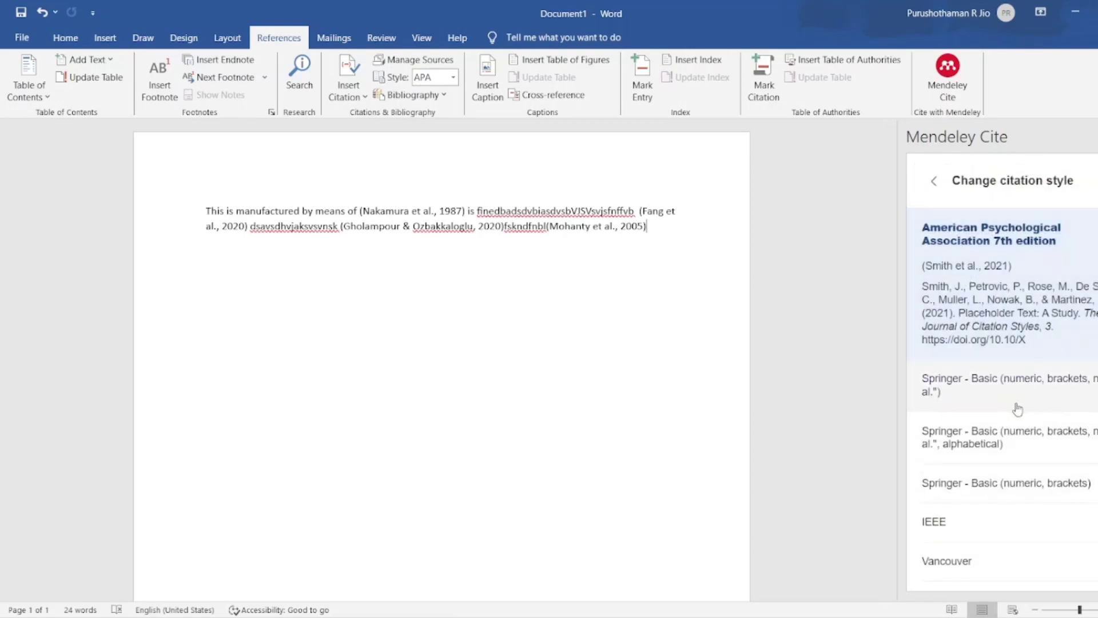
left_click(1018, 408)
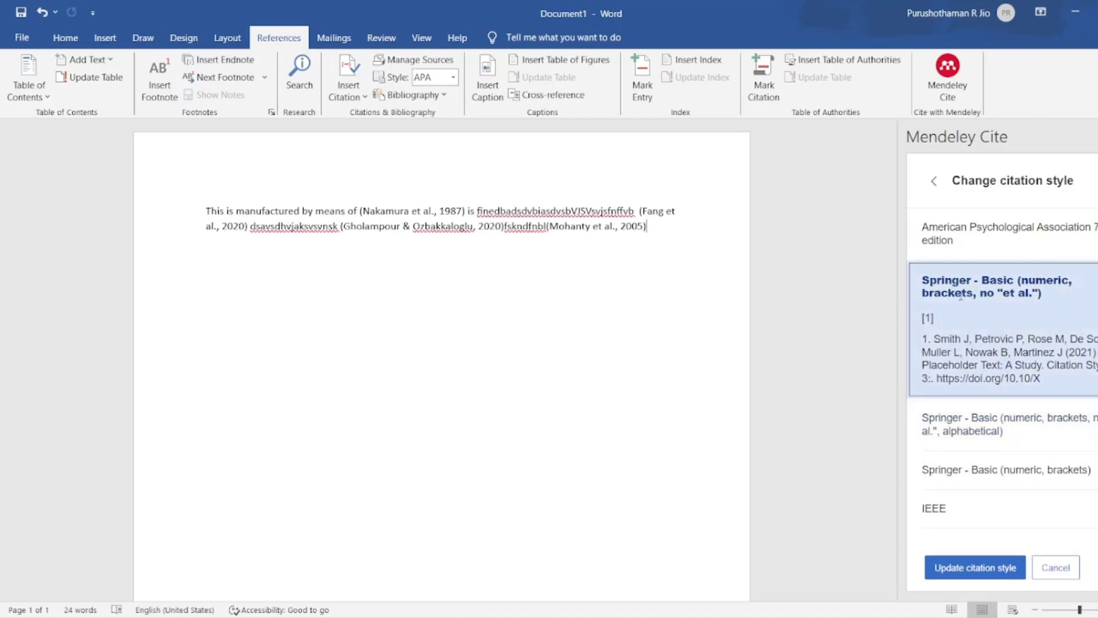
left_click(949, 566)
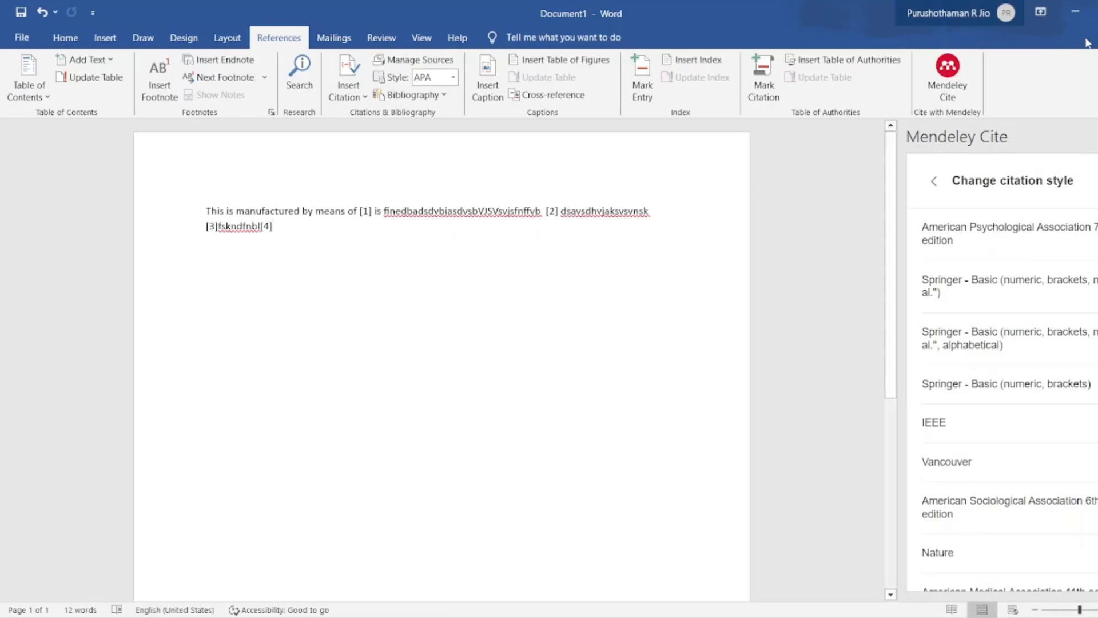
- Type a 'References' heading a few lines below the cited paragraph, then return to Mendeley Cite's reference options
left_click(934, 181)
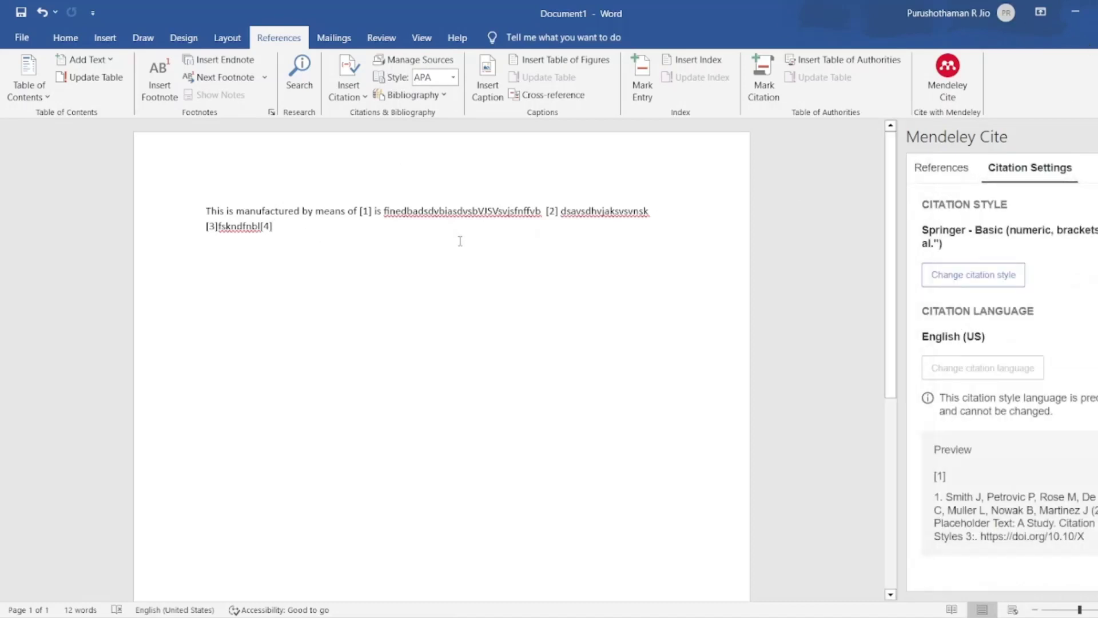
key("ctrl+z")
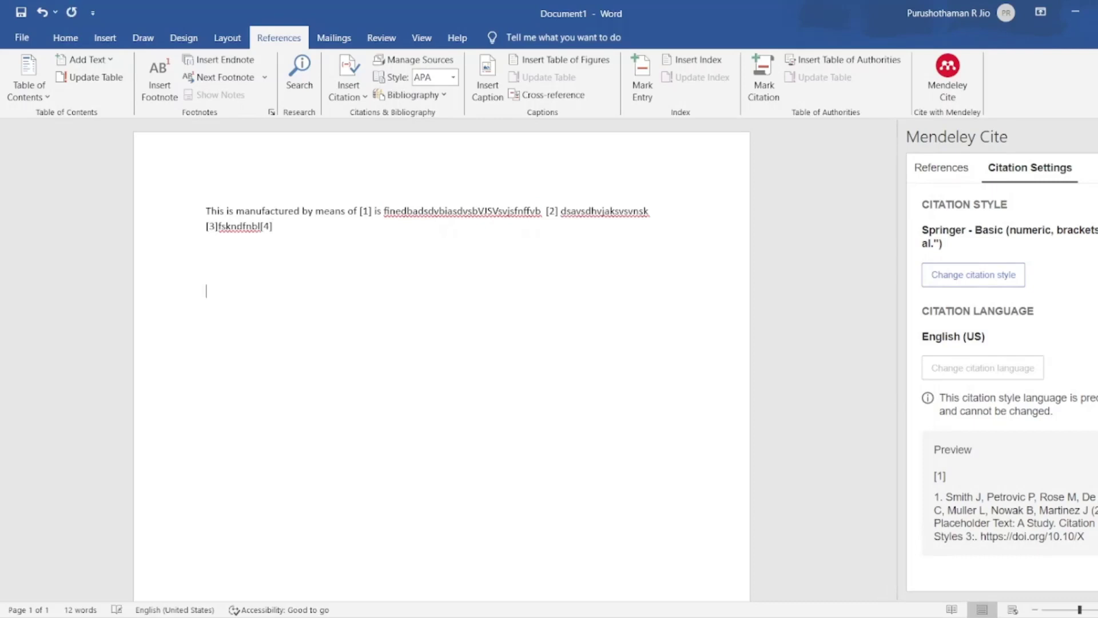
key("Caps_Lock")
type("R")
key("Caps_Lock")
type("efer")
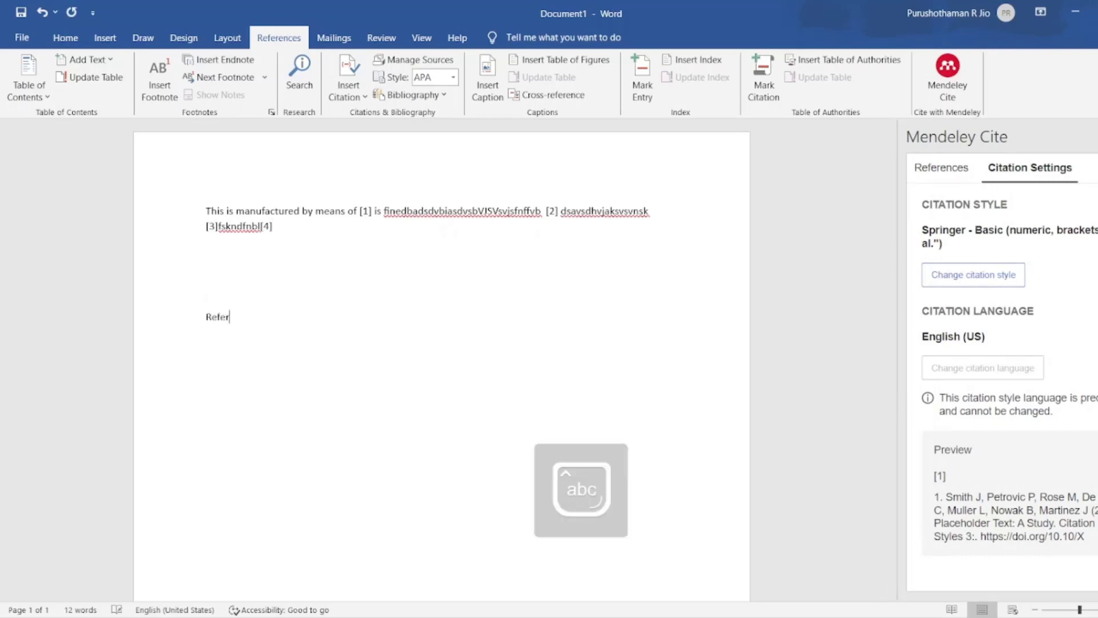
type("ences")
key("Return")
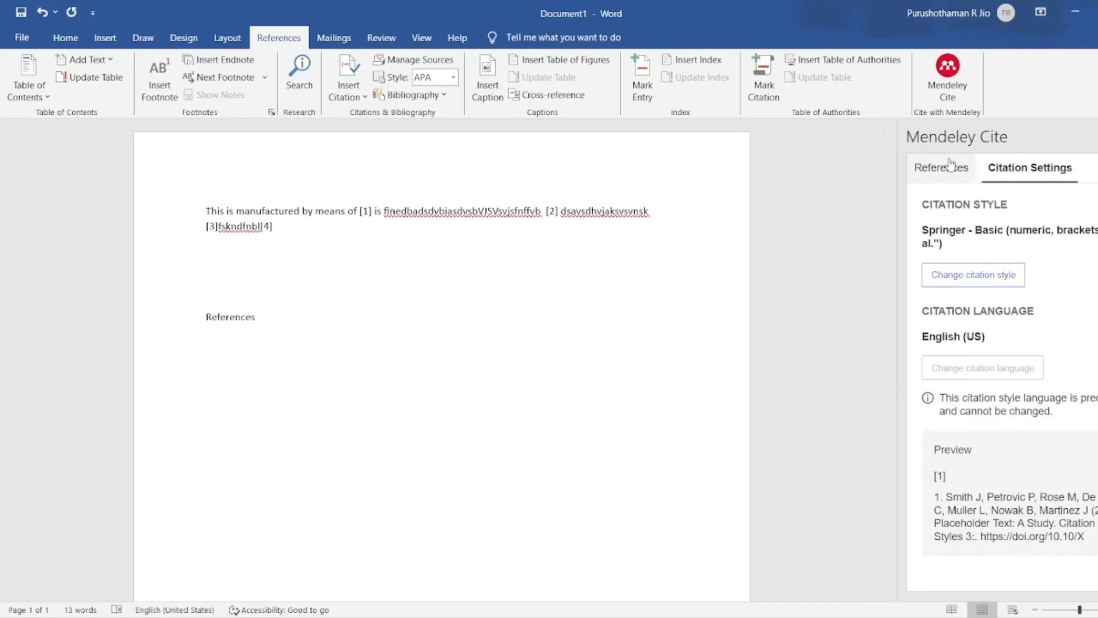
left_click(955, 167)
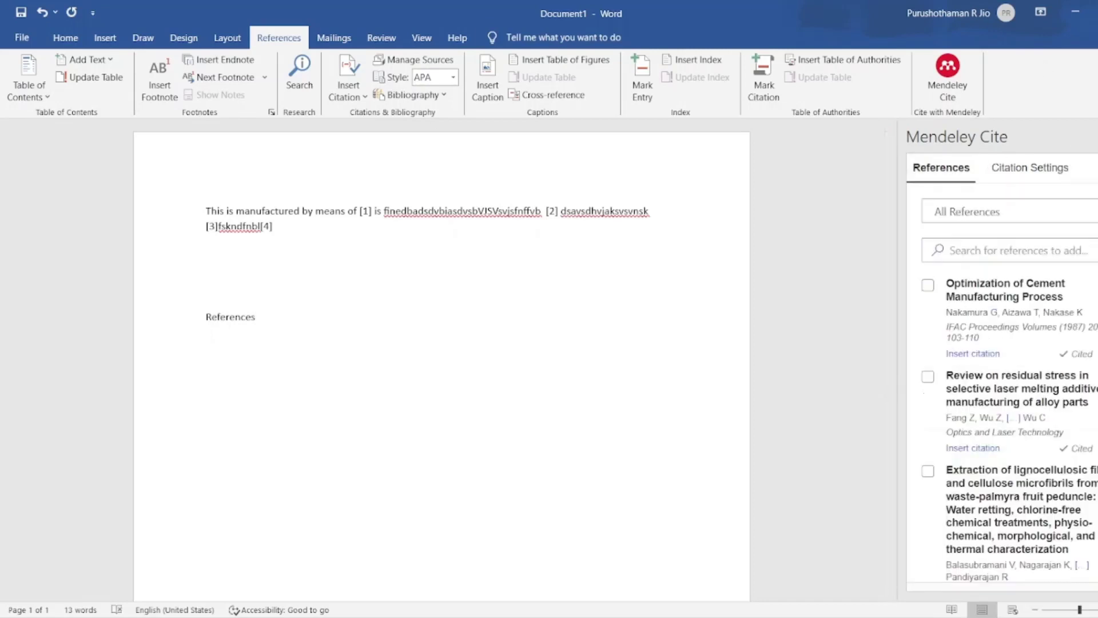
left_click(1097, 168)
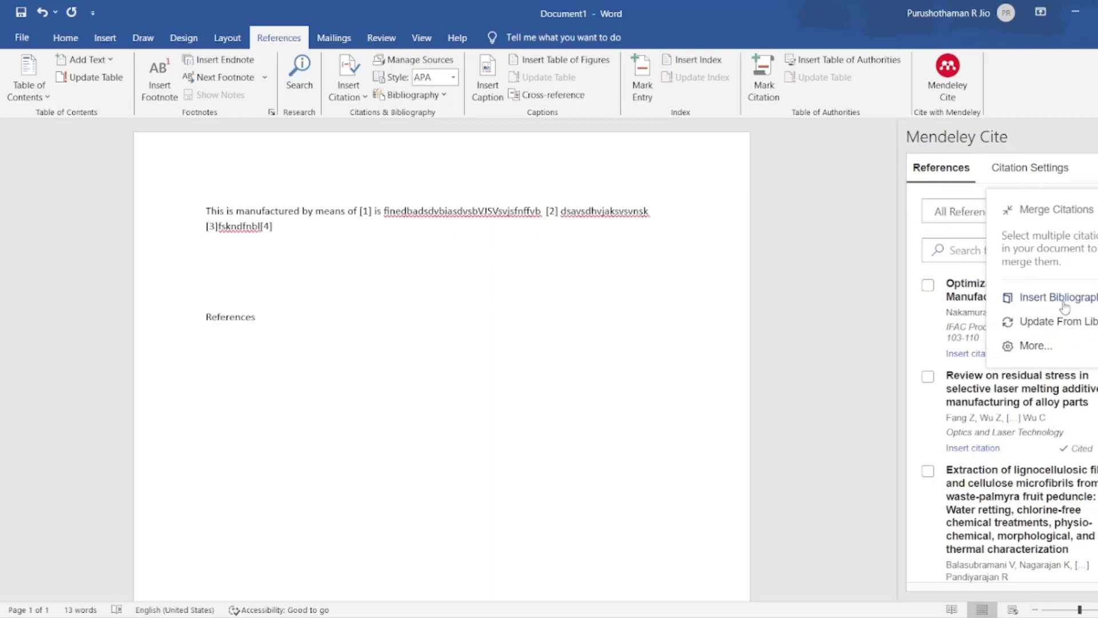
- Use Mendeley Cite's Insert Bibliography to place the four cited works under the References heading
left_click(1065, 299)
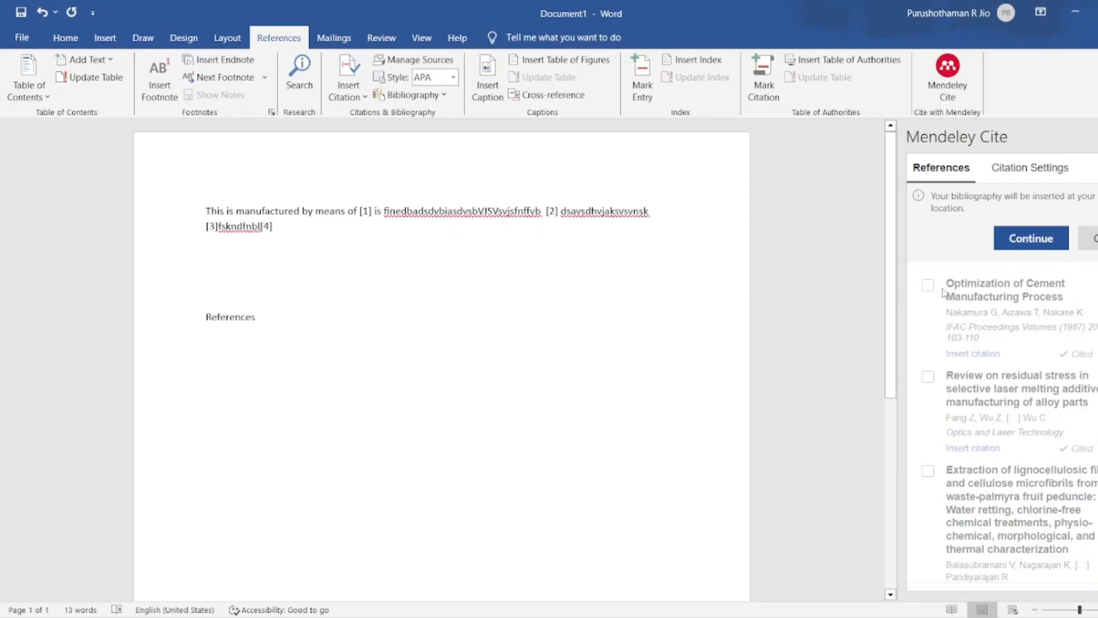
left_click(1030, 237)
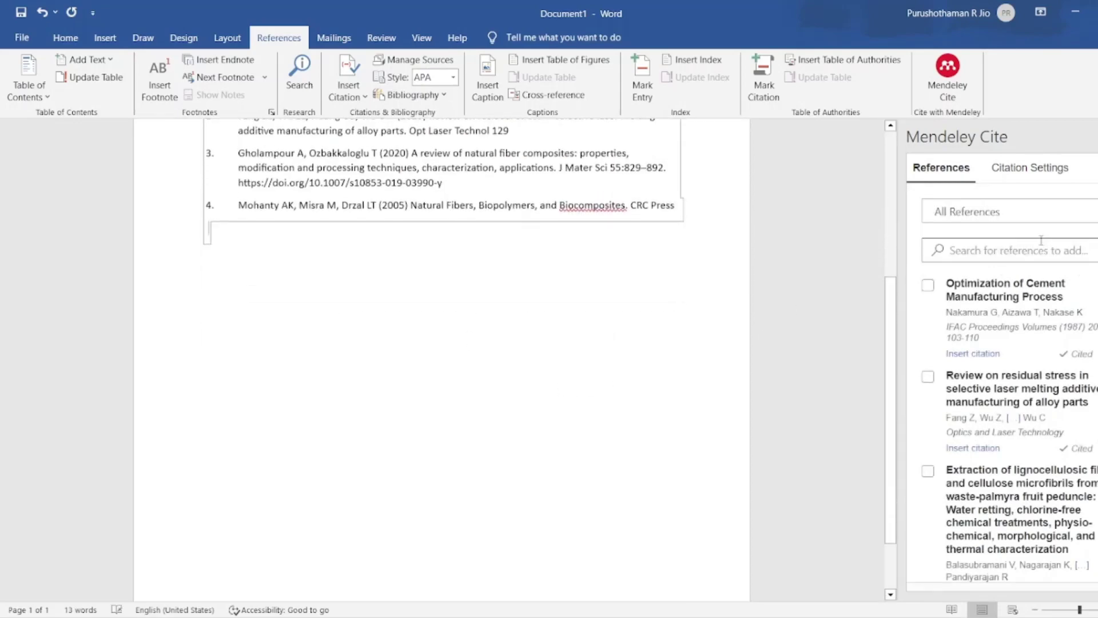
scroll(493, 210, "up", 5)
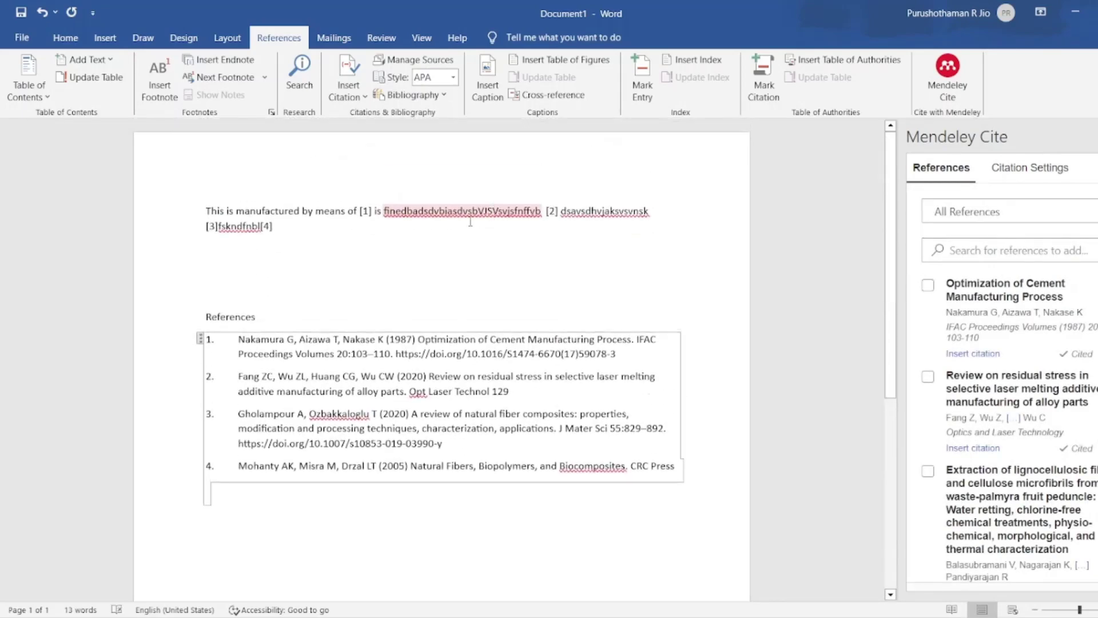